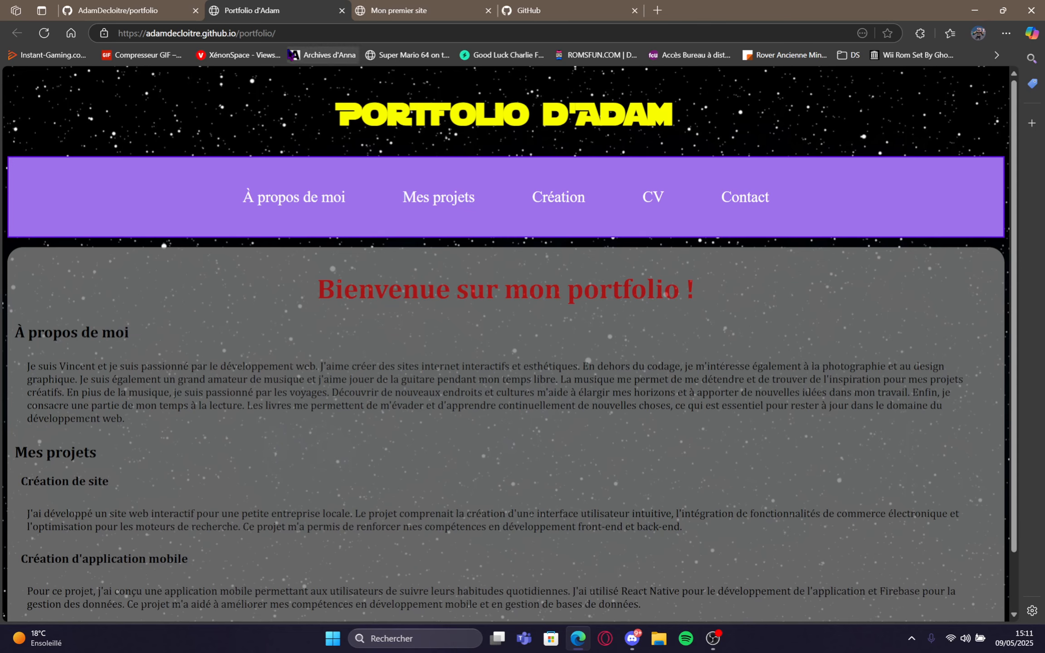
# - Review the published portfolio page's address, its GitHub repository files and the local Mon premier site page
pyautogui.click(286, 34)
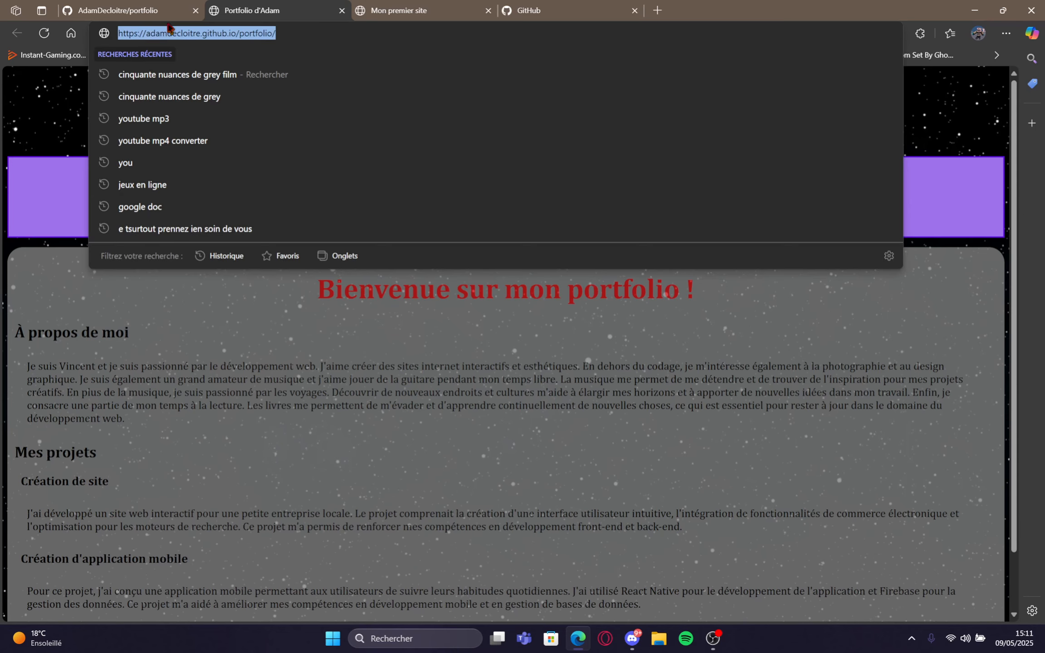
pyautogui.click(128, 6)
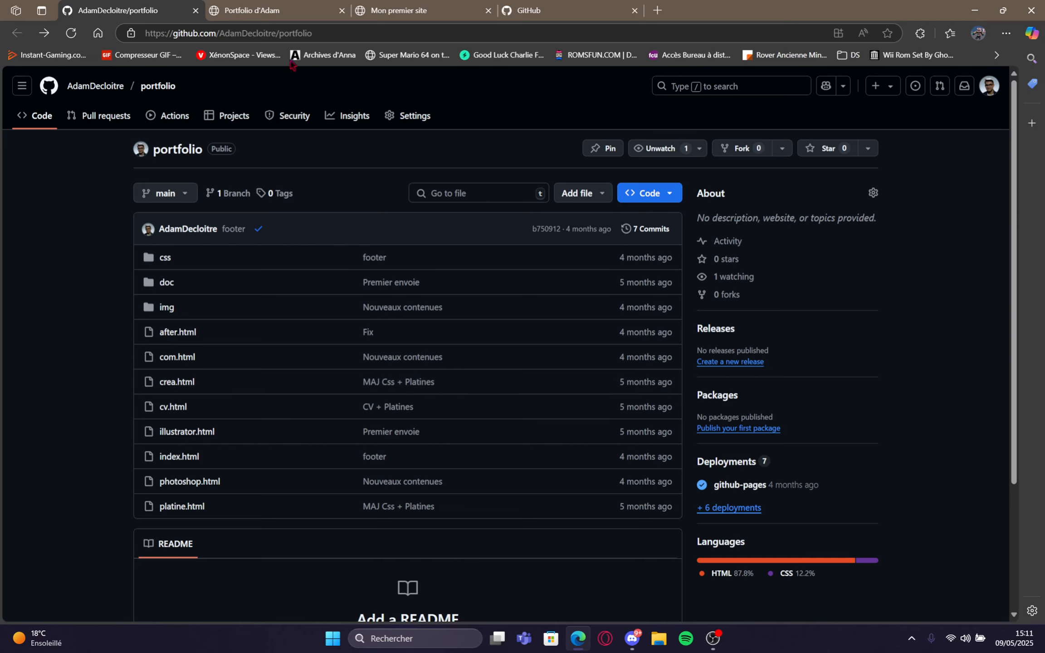
pyautogui.click(373, 6)
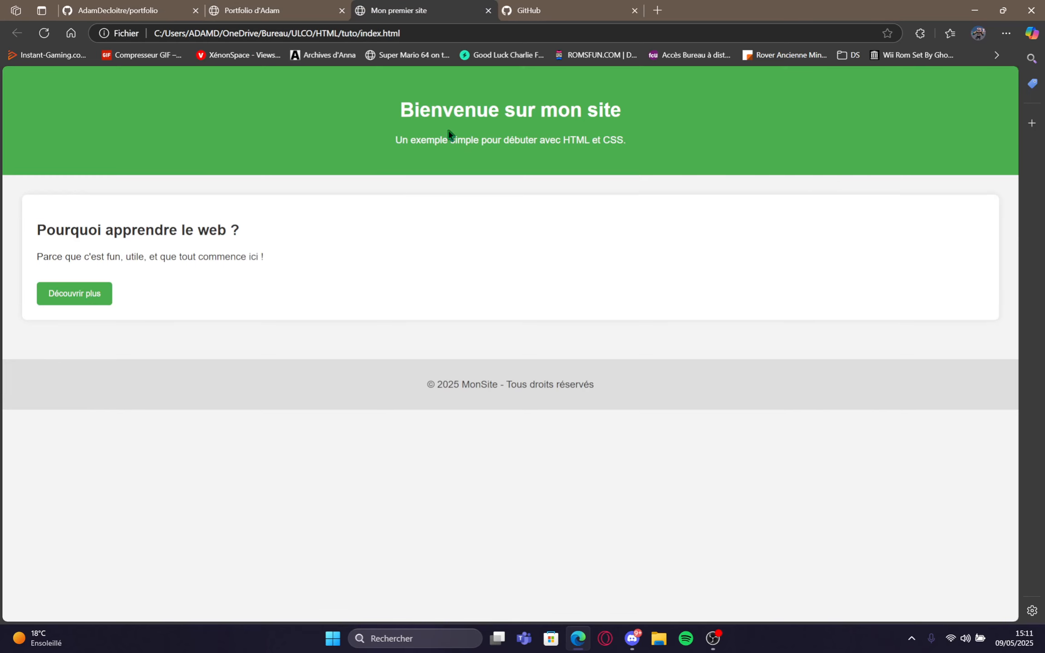
# - Go to the GitHub dashboard and start creating a new repository
pyautogui.click(569, 6)
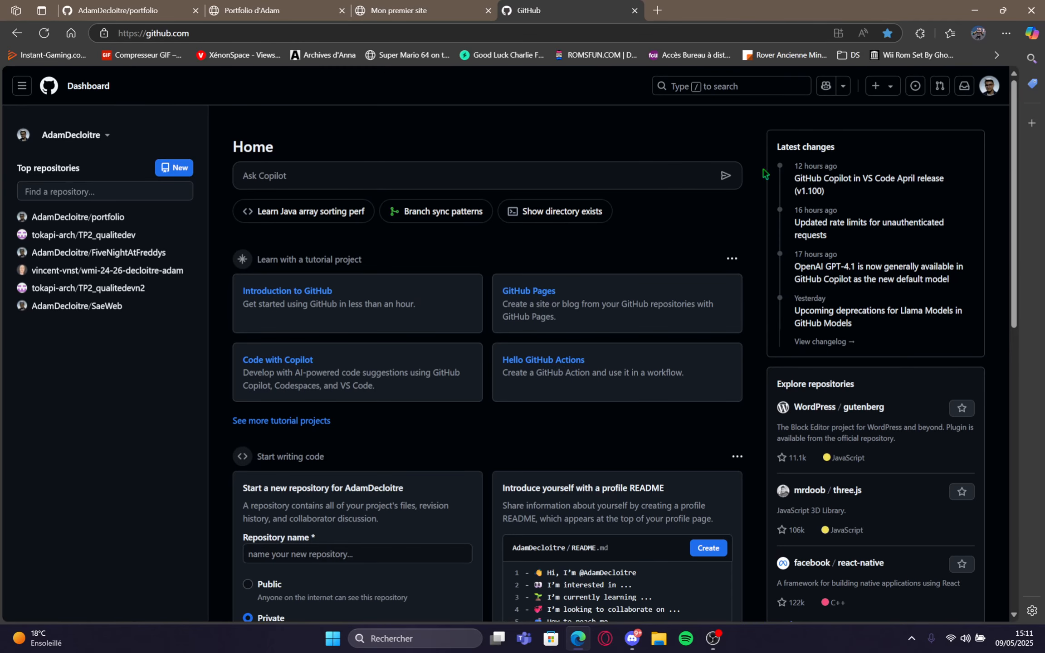
pyautogui.click(118, 36)
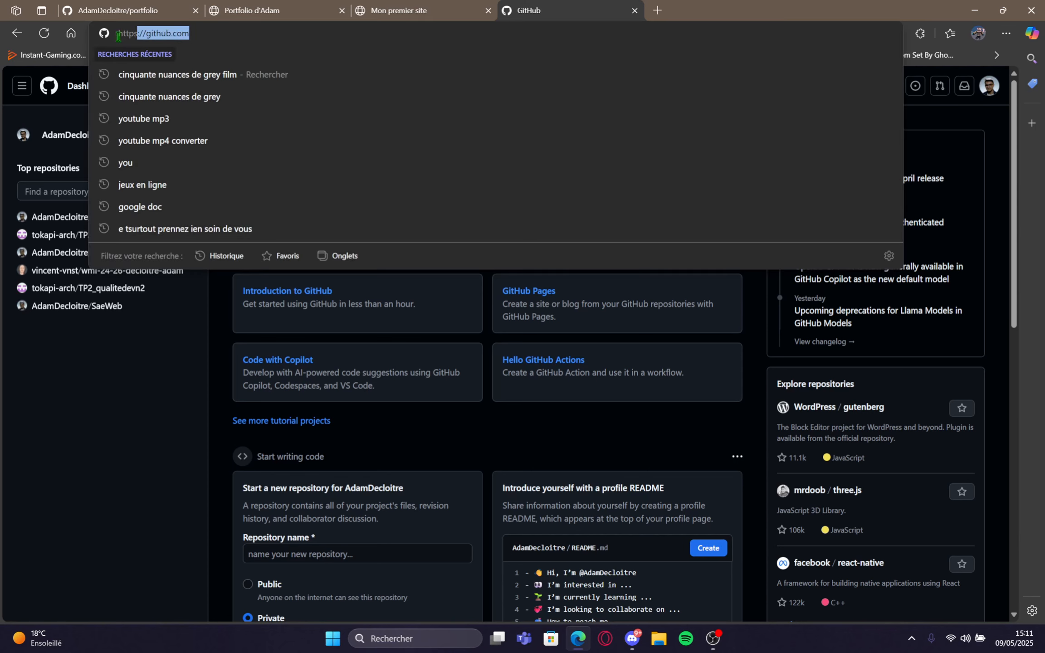
pyautogui.click(909, 130)
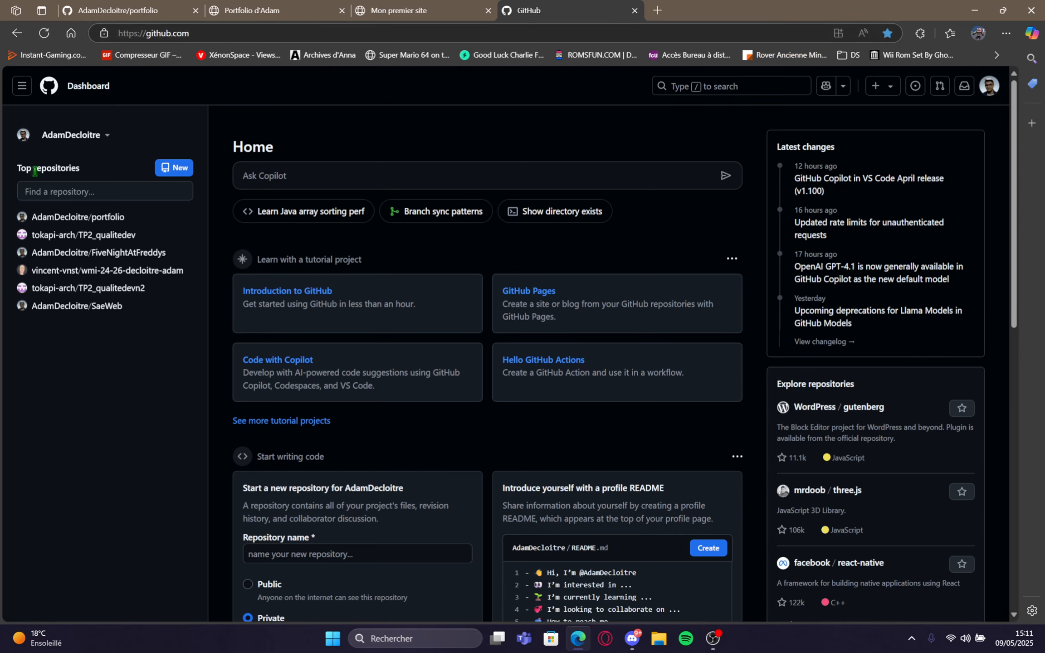
pyautogui.moveTo(36, 168); pyautogui.dragTo(135, 169)
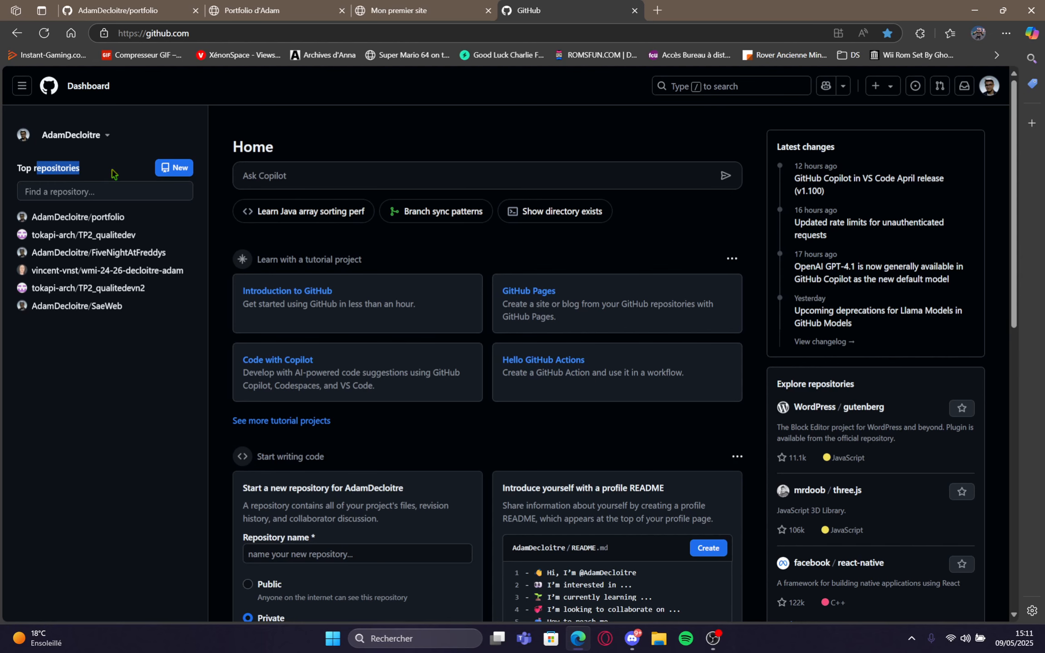
pyautogui.click(174, 167)
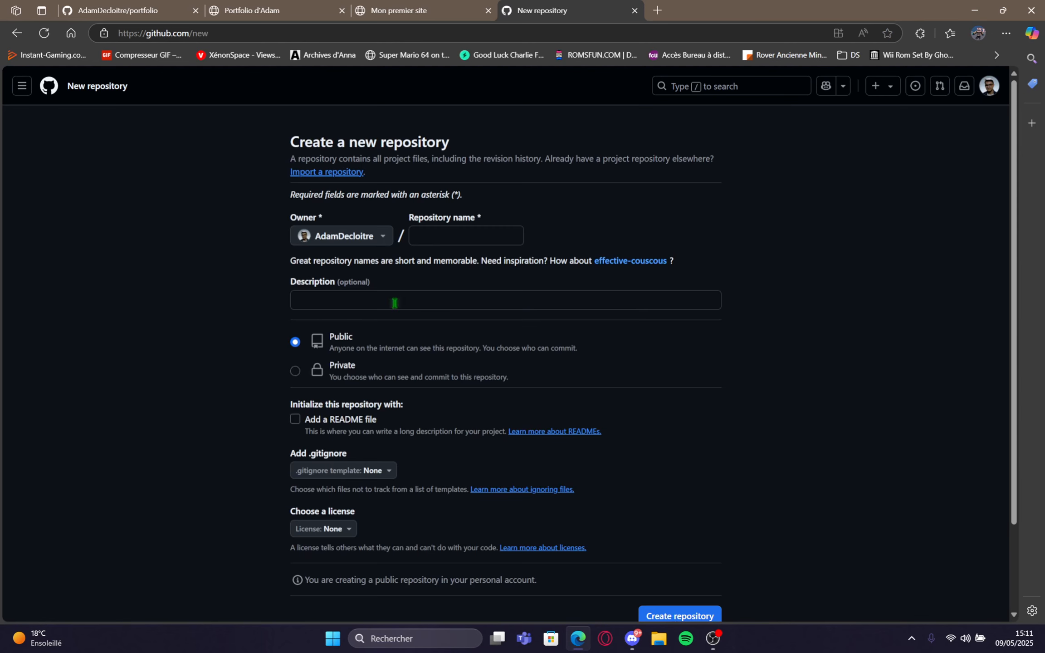
# - Name the repository Tutoriel, keep it public and create it
pyautogui.click(443, 232)
pyautogui.write('Tutoriel')
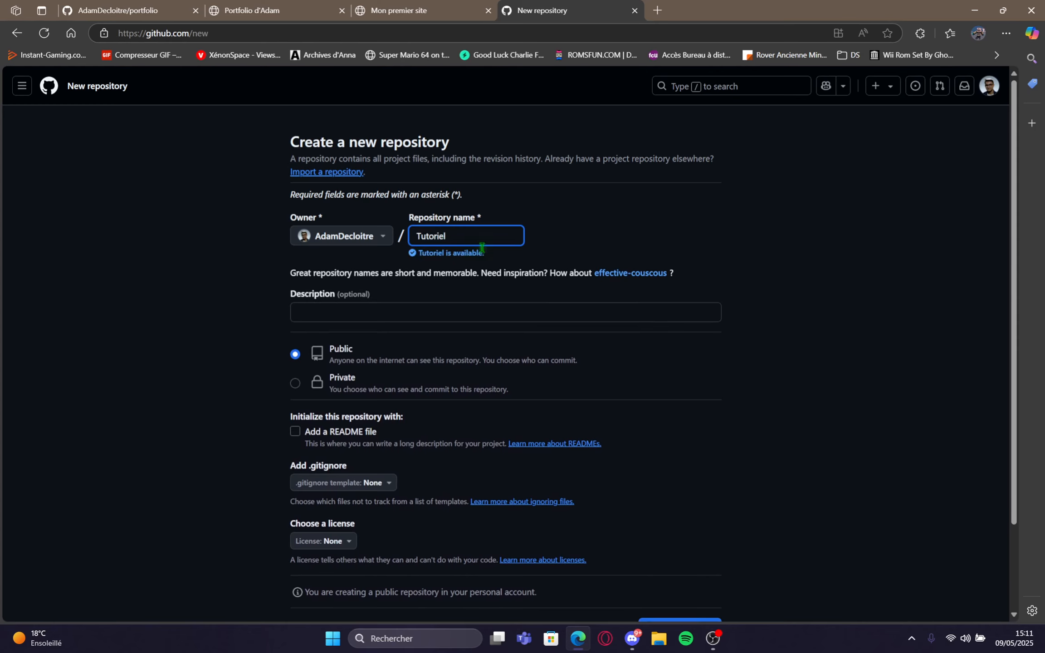
pyautogui.moveTo(412, 263)
pyautogui.mouseDown()
pyautogui.moveTo(411, 272)
pyautogui.moveTo(421, 252)
pyautogui.mouseUp()
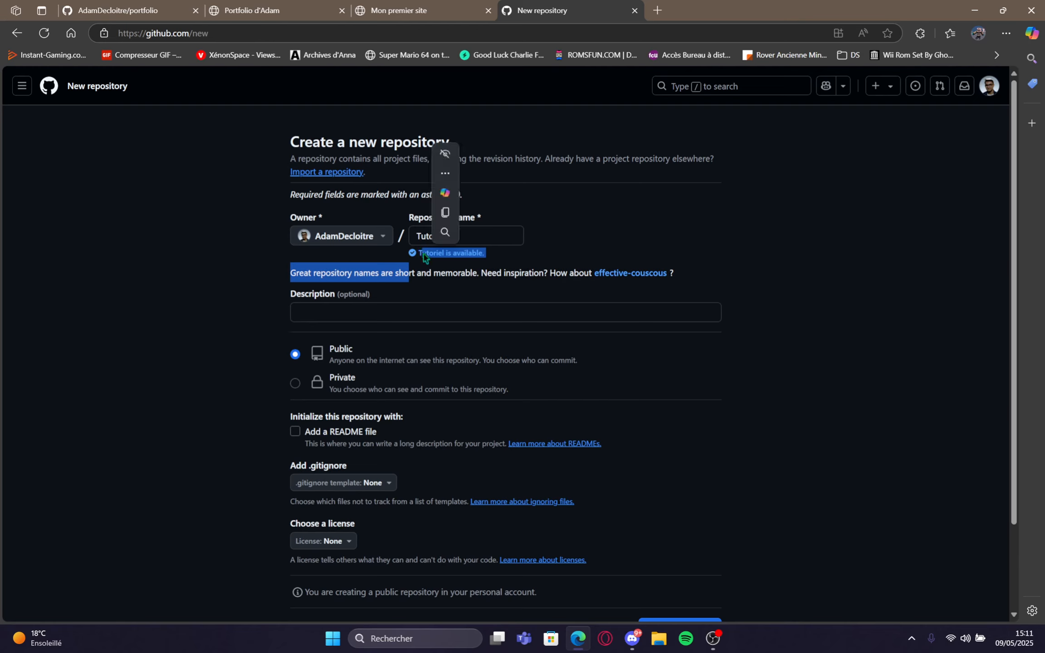
pyautogui.click(515, 257)
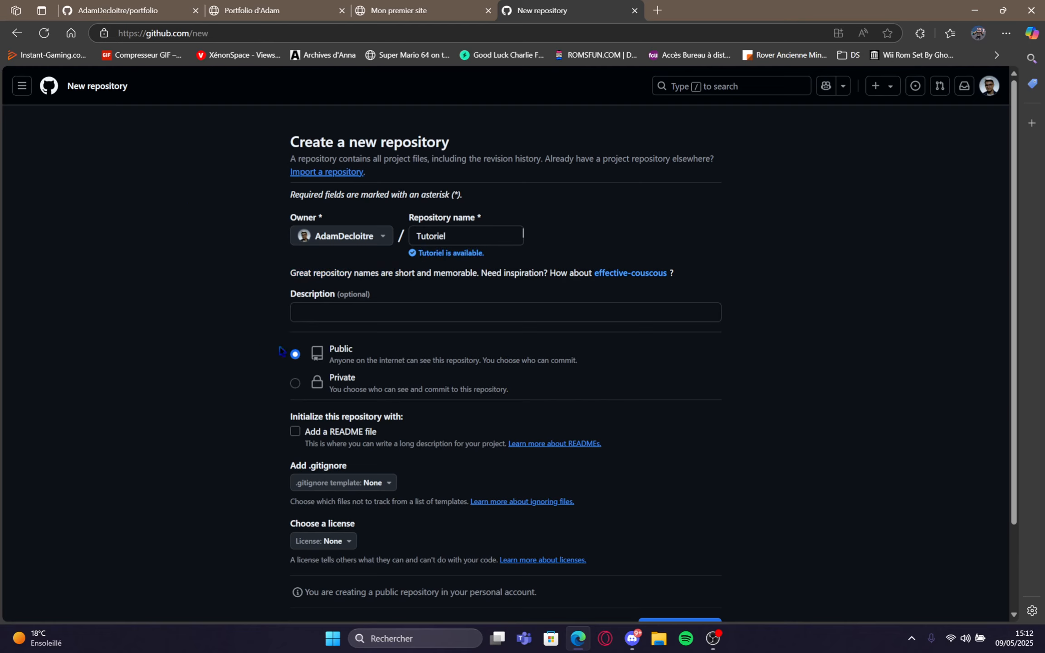
pyautogui.scroll(-3, 309, 360)
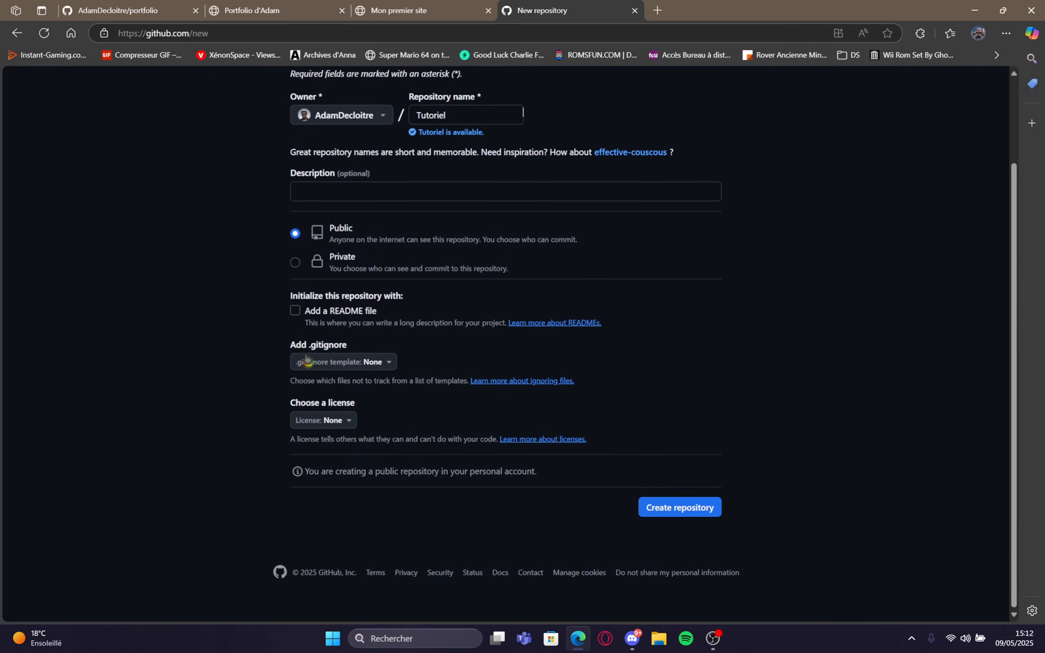
pyautogui.click(659, 525)
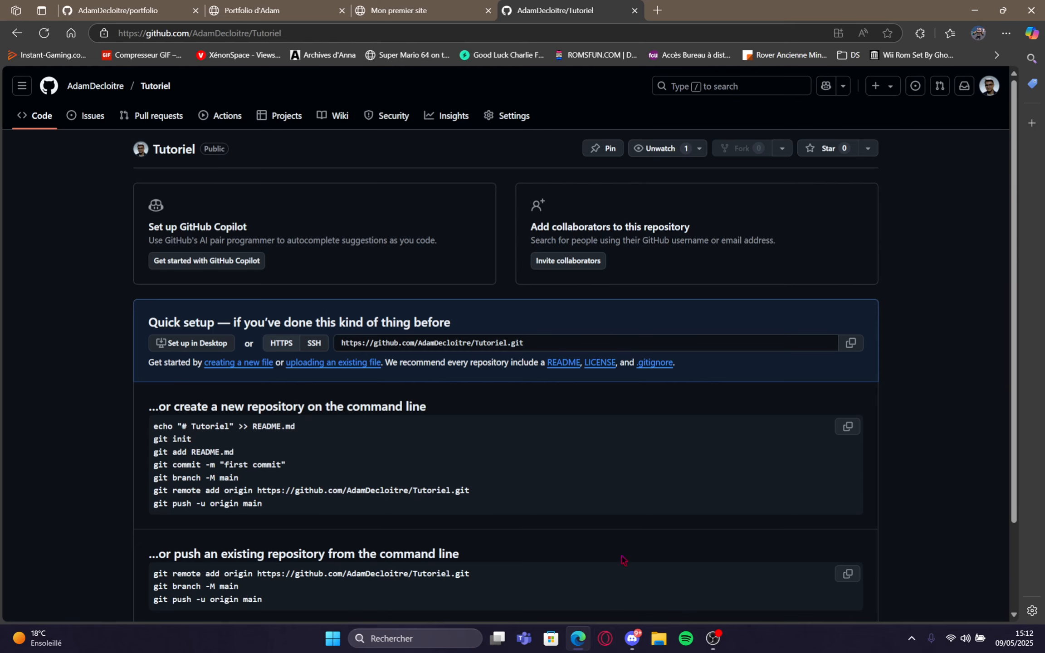
# - Launch Visual Studio Code by searching for "visu" among the installed applications
pyautogui.click(737, 463)
pyautogui.press('super')
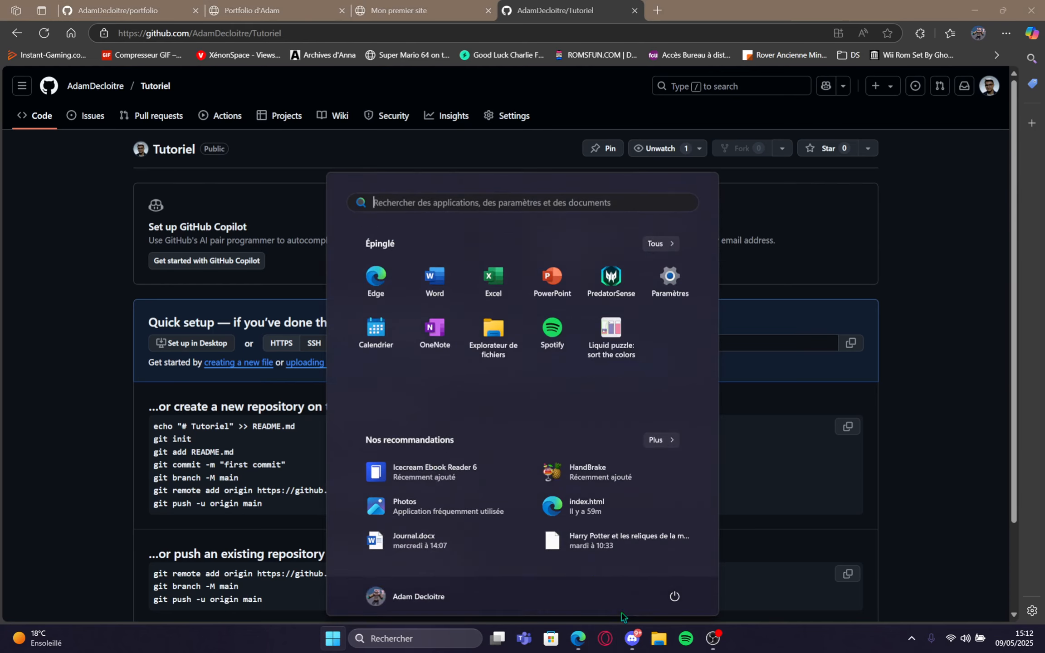
pyautogui.write('visu')
pyautogui.press('Return')
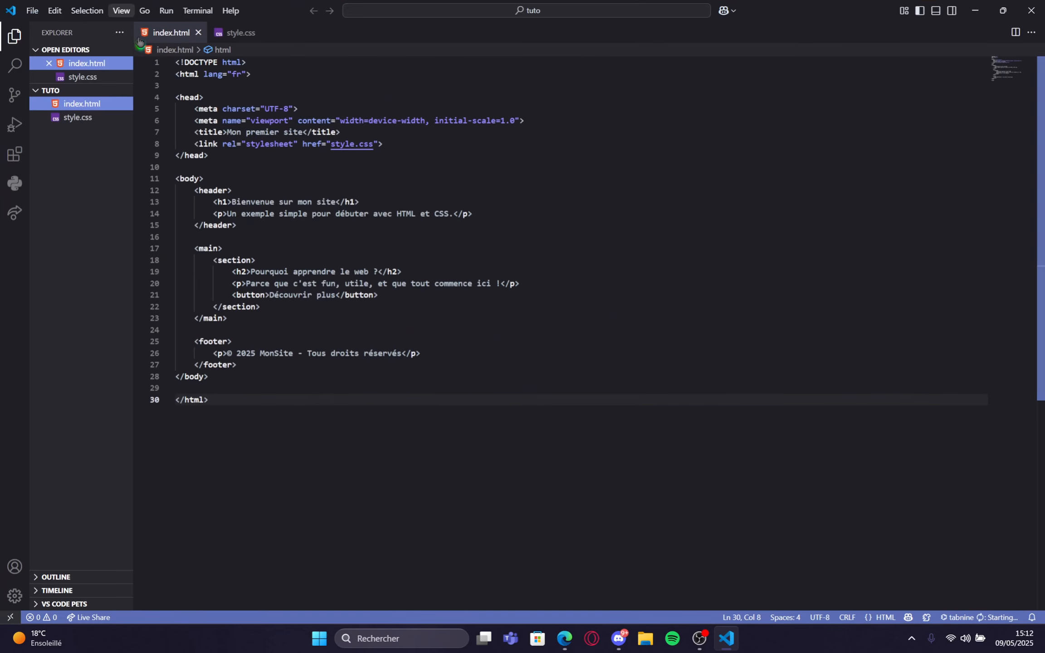
# - Open the tuto folder from ULCO\HTML, display its files and dismiss the Docker extension recommendation
pyautogui.click(32, 10)
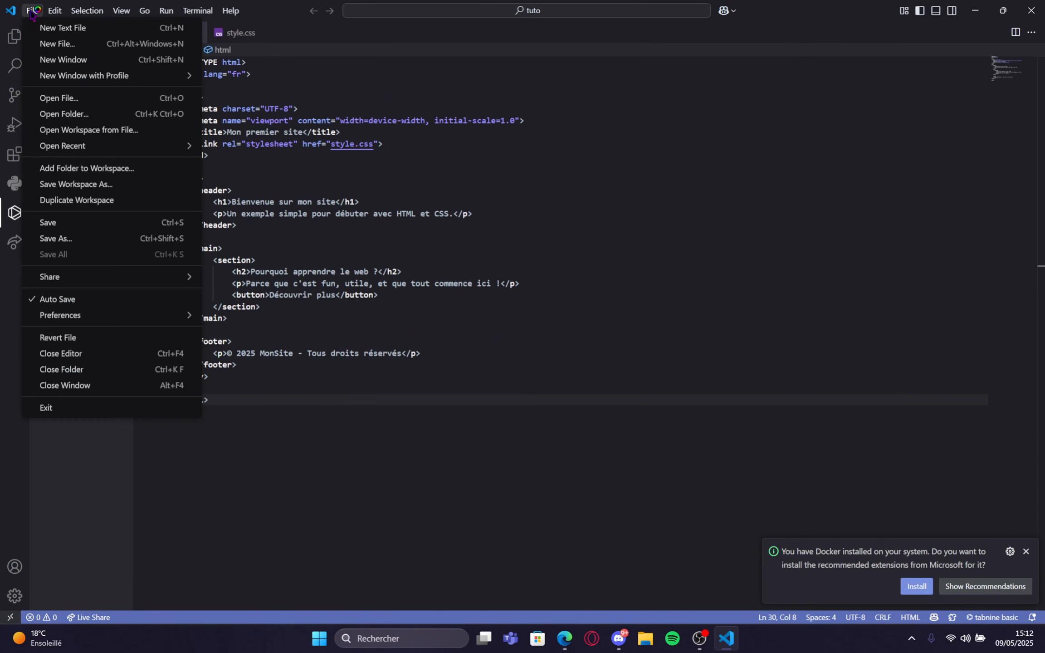
pyautogui.click(79, 113)
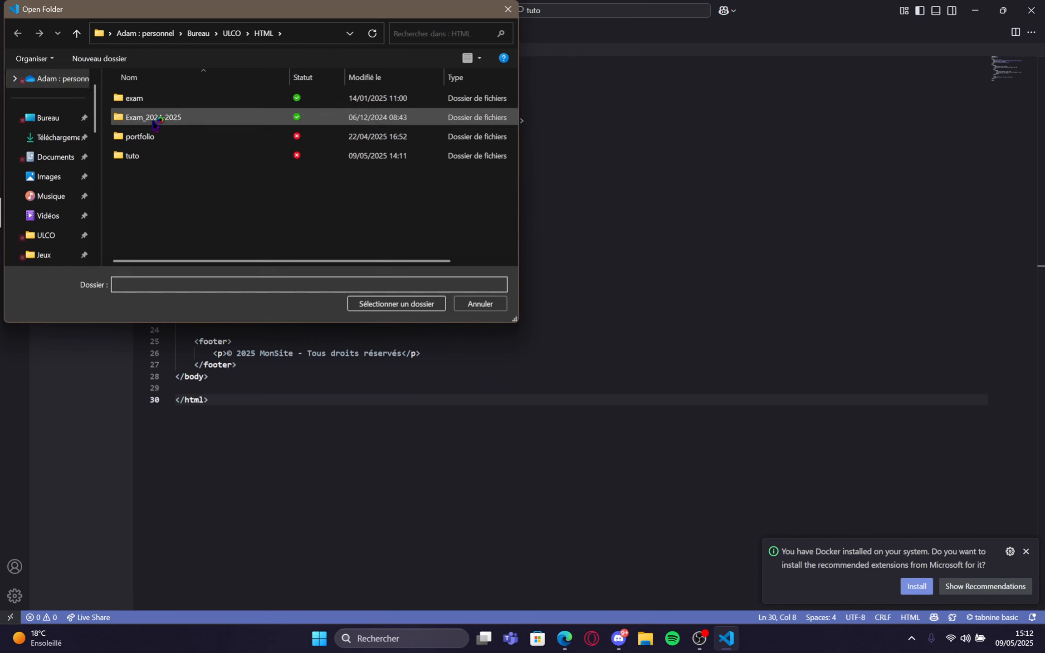
pyautogui.click(229, 33)
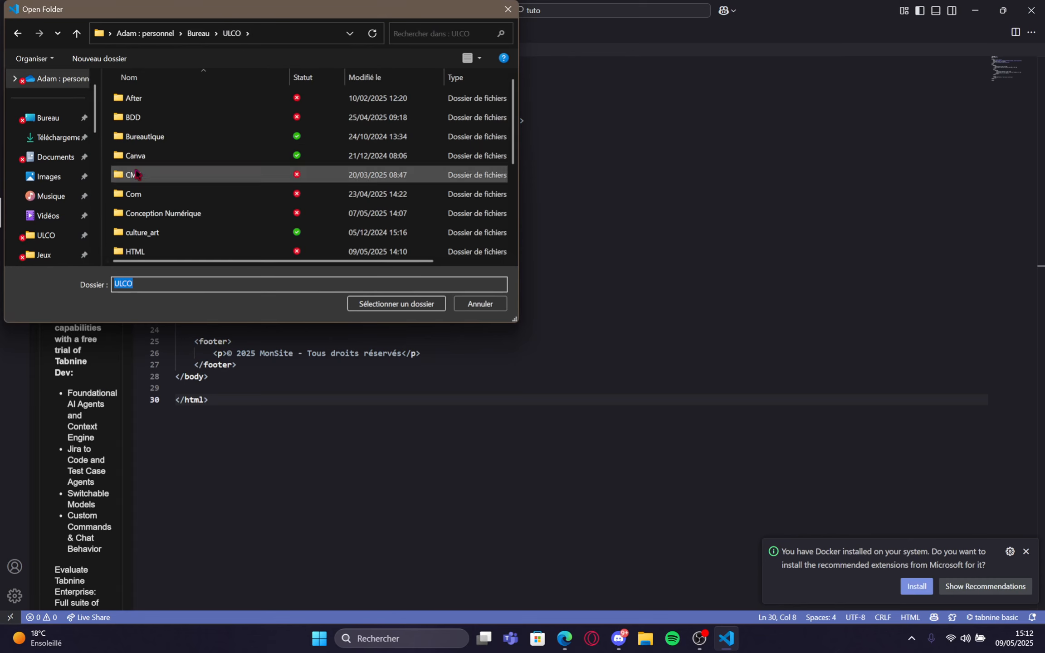
pyautogui.doubleClick(158, 252)
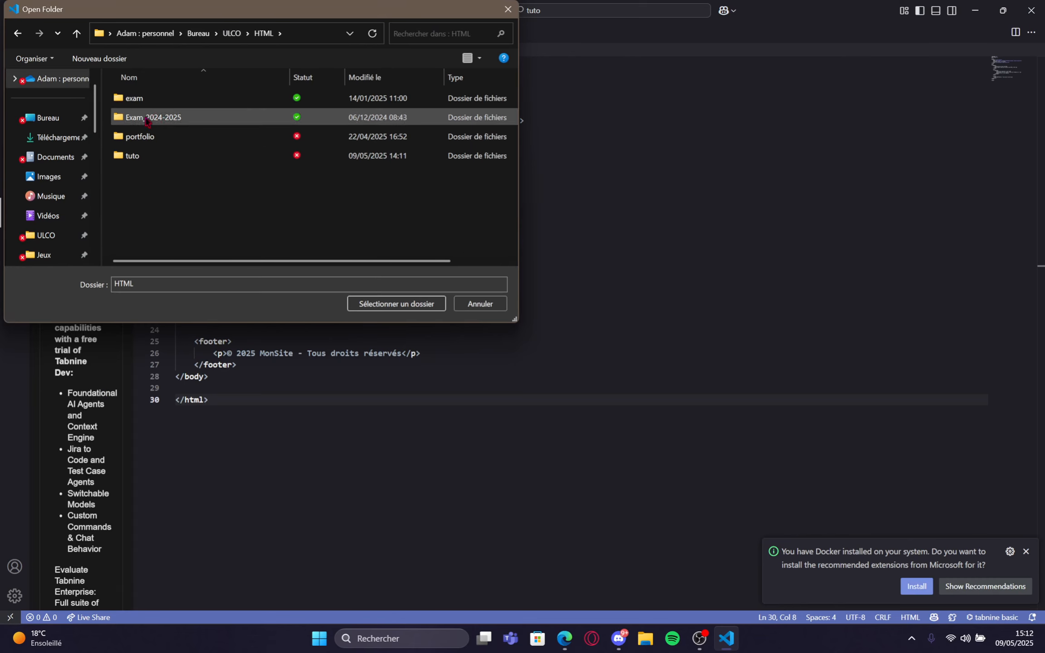
pyautogui.doubleClick(149, 159)
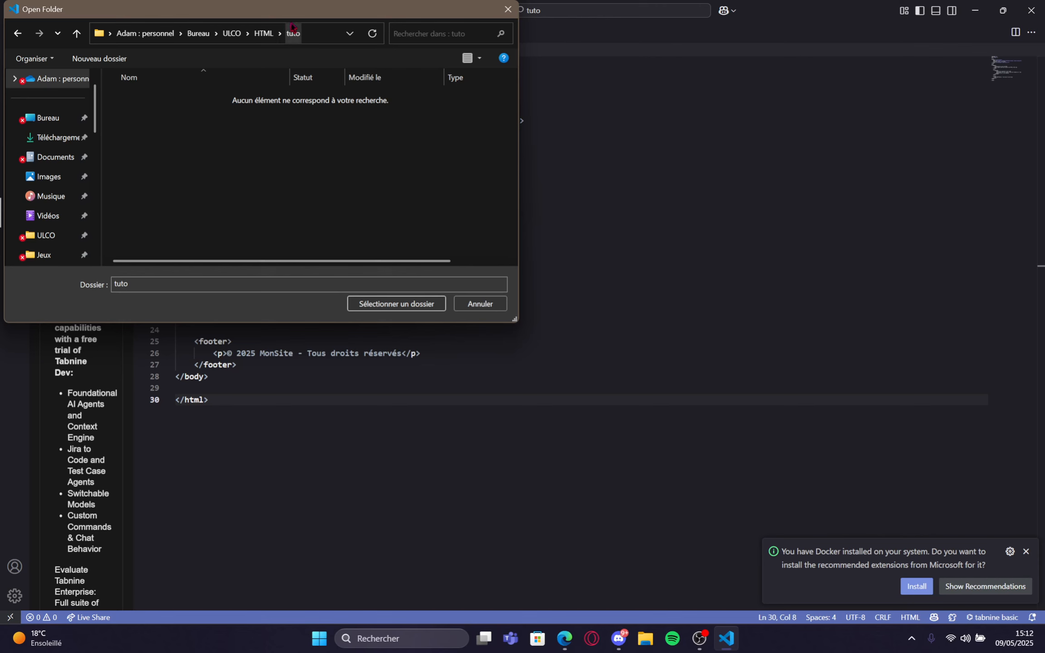
pyautogui.click(397, 304)
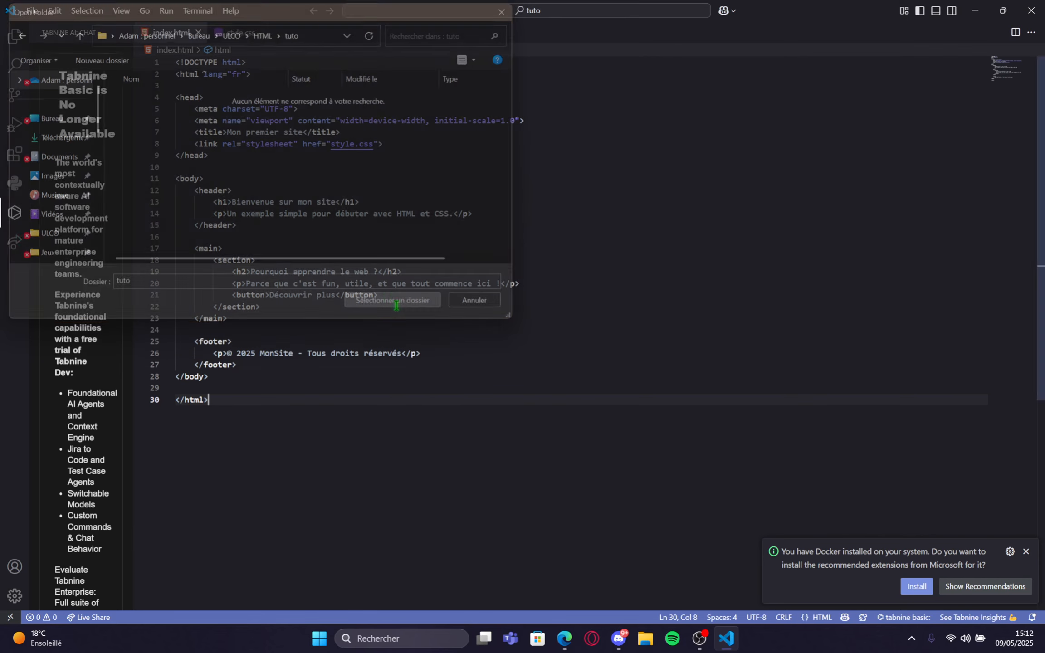
pyautogui.click(14, 37)
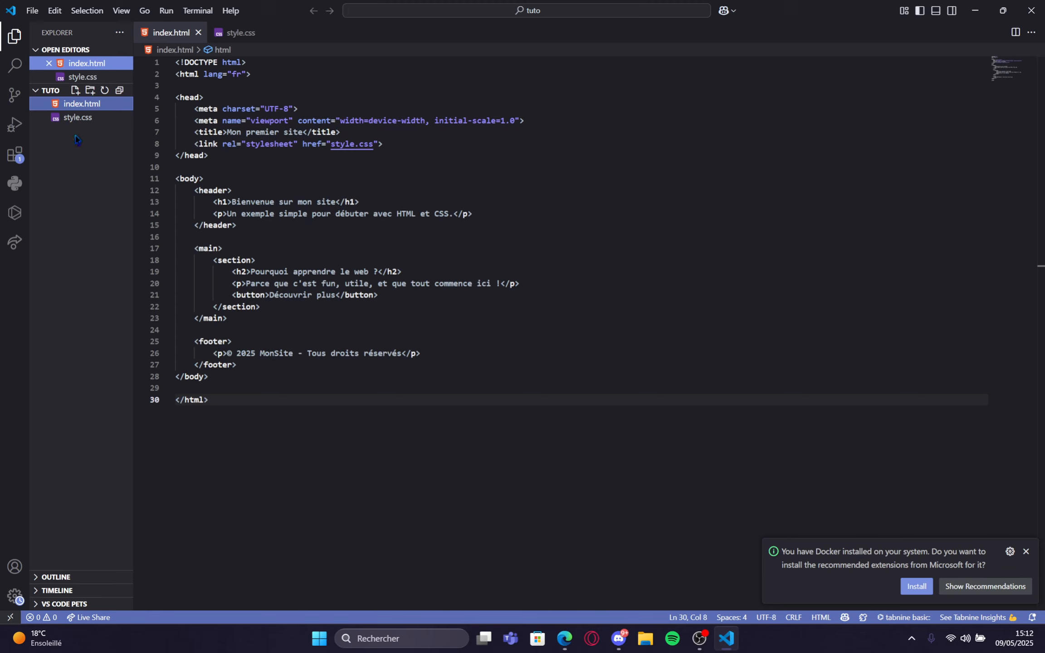
pyautogui.click(1026, 551)
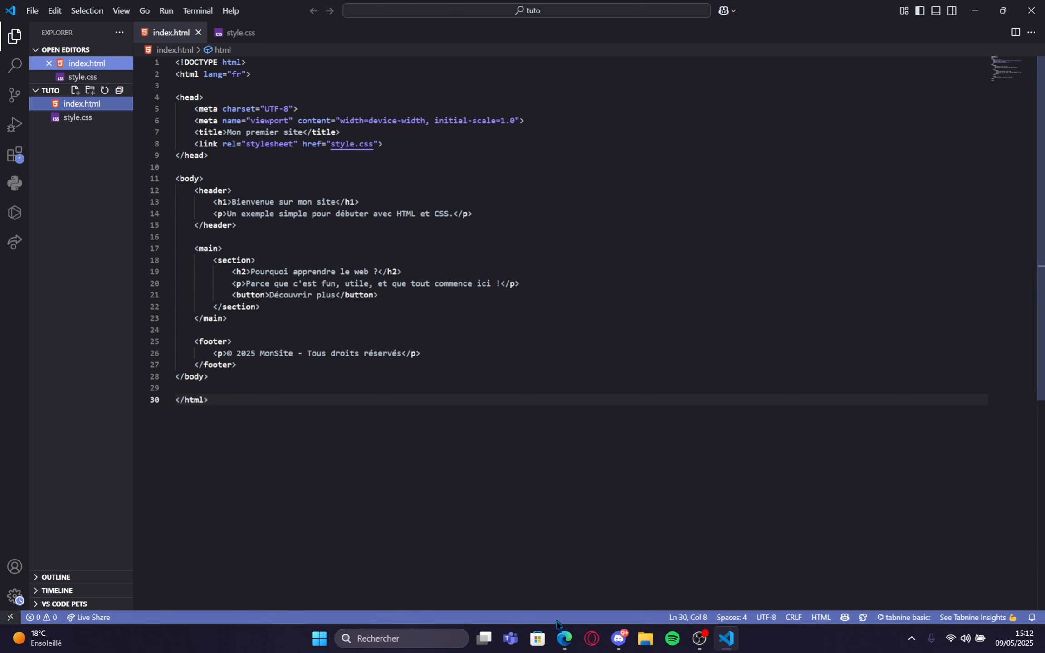
# - Switch to the browser and examine the Tutoriel repository's command-line setup instructions, from git init through git push
pyautogui.click(573, 637)
pyautogui.scroll(-2, 73, 294)
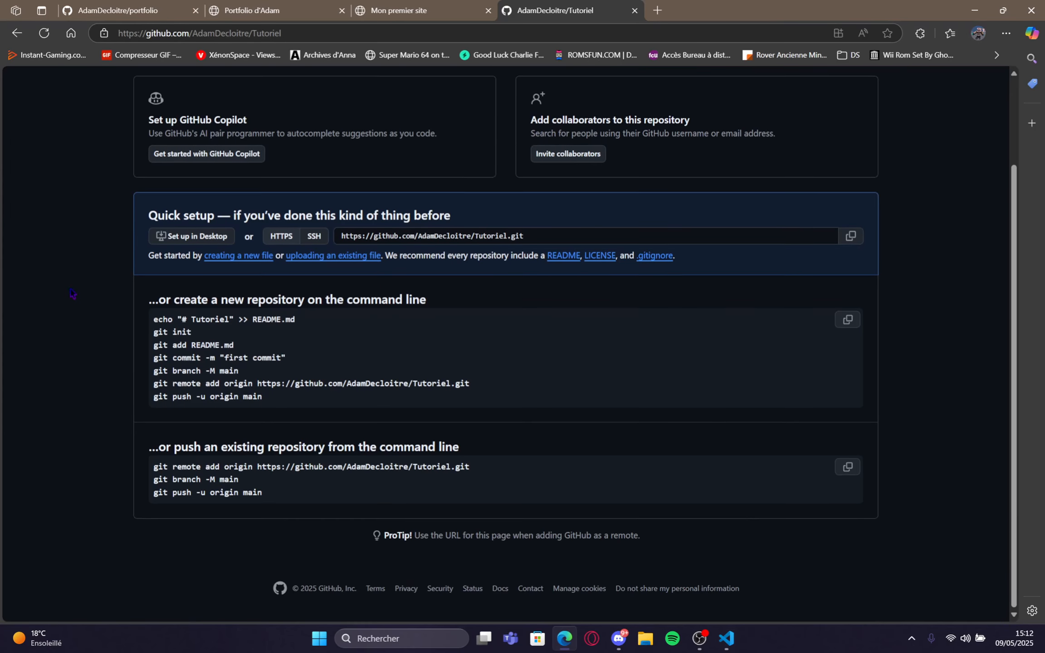
pyautogui.scroll(1, 162, 321)
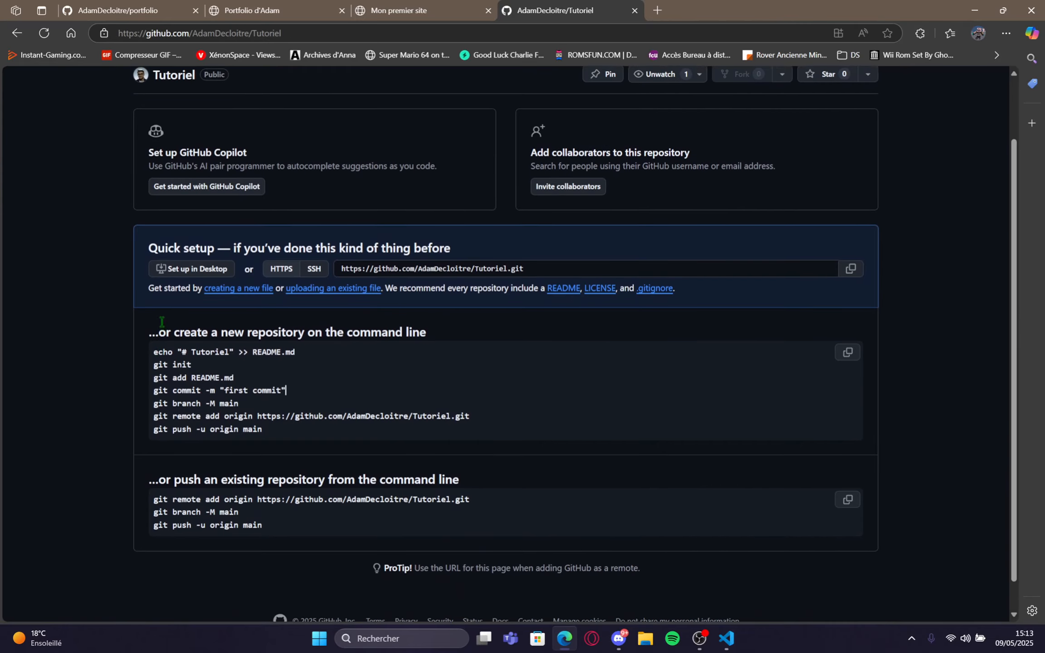
pyautogui.moveTo(153, 373); pyautogui.dragTo(300, 373)
pyautogui.click(302, 376)
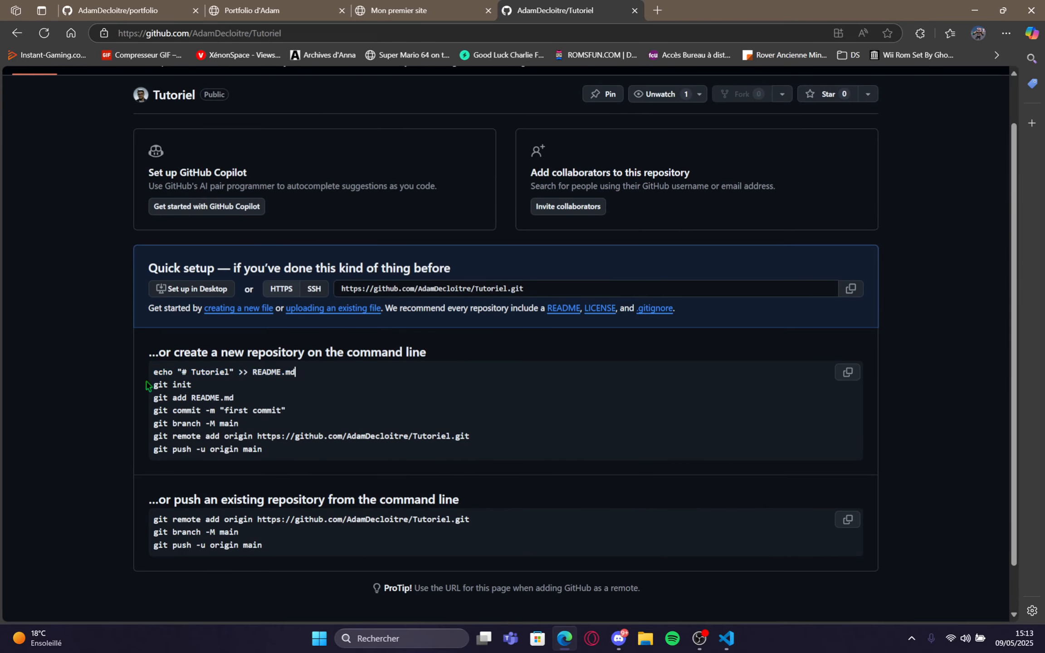
pyautogui.moveTo(154, 387); pyautogui.dragTo(267, 450)
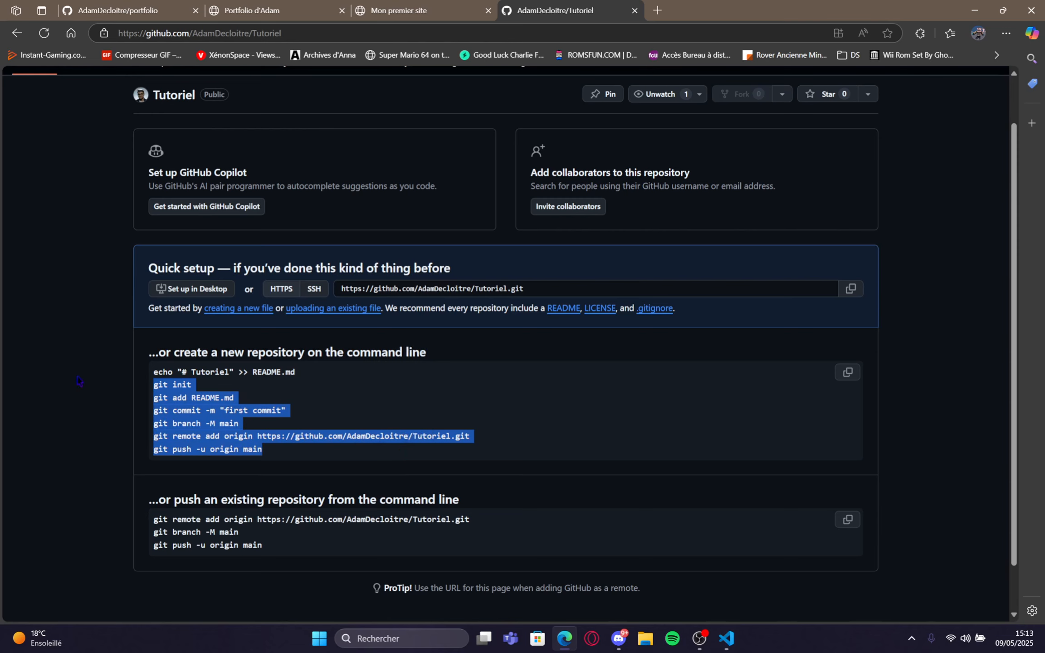
pyautogui.click(284, 450)
# - Return to Visual Studio Code and open a new terminal in the tuto folder
pyautogui.click(727, 638)
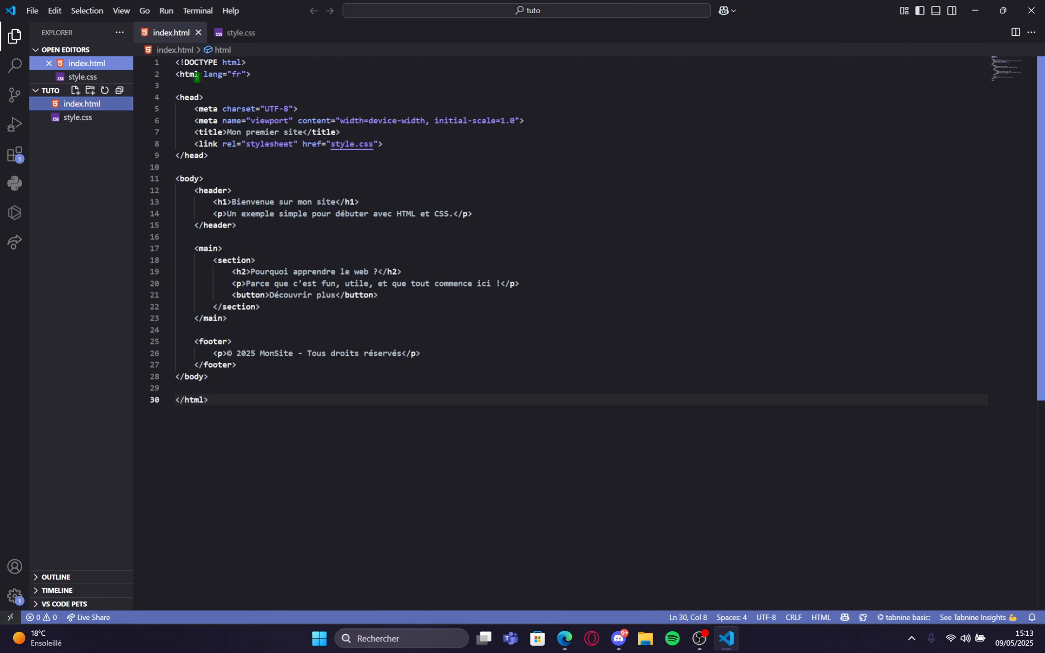
pyautogui.click(197, 10)
pyautogui.click(205, 28)
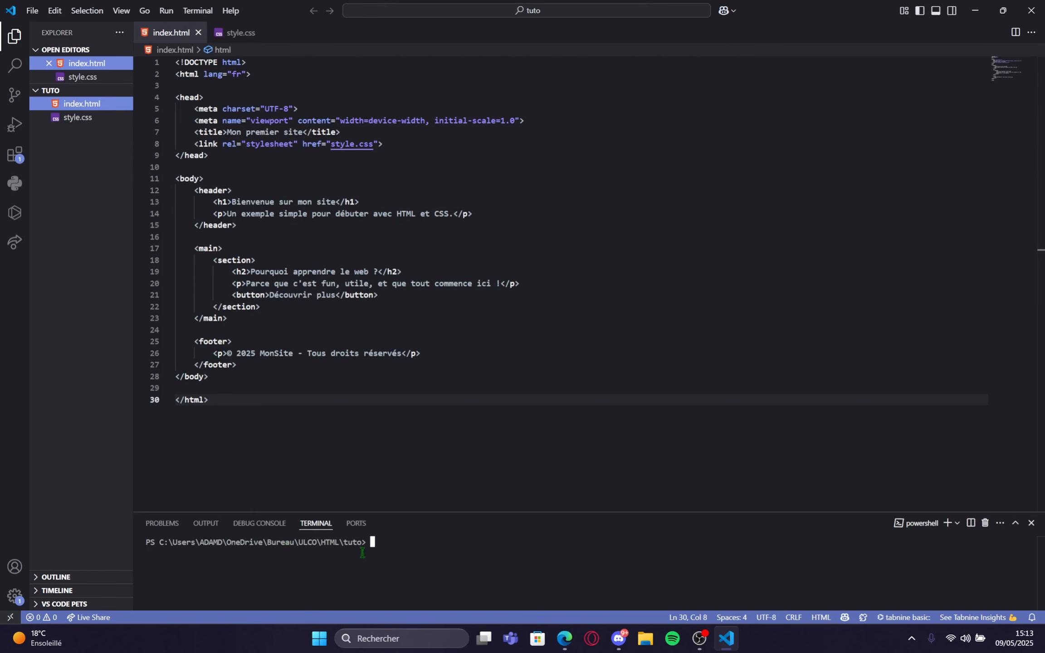
# - Take the git init command from the repository's setup instructions and run it in the tuto folder's terminal
pyautogui.click(565, 638)
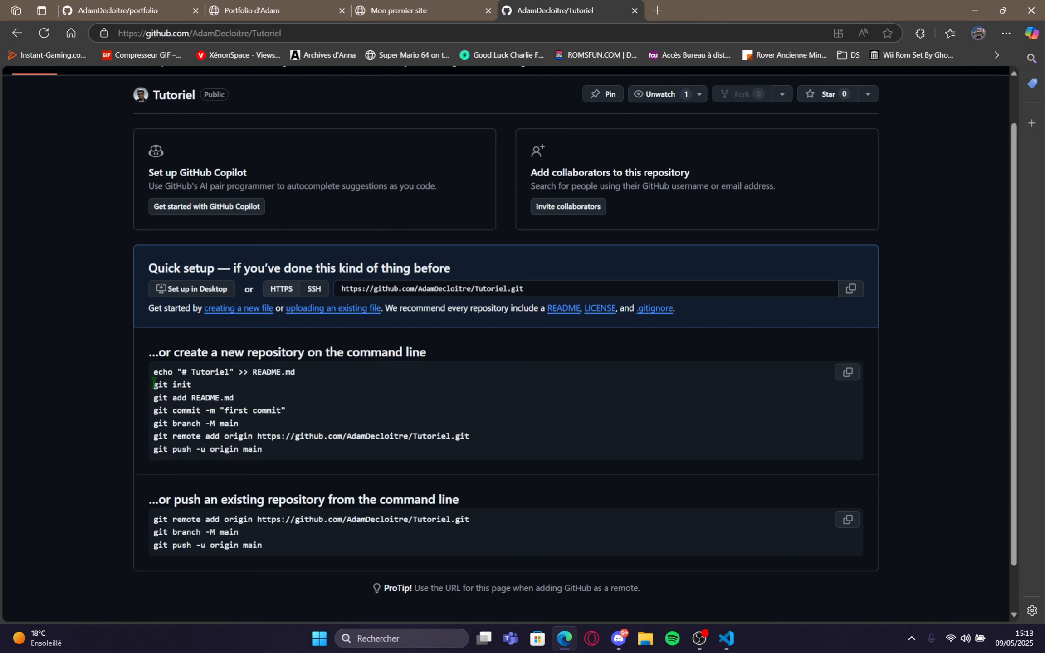
pyautogui.moveTo(154, 384); pyautogui.dragTo(190, 384)
pyautogui.click(727, 638)
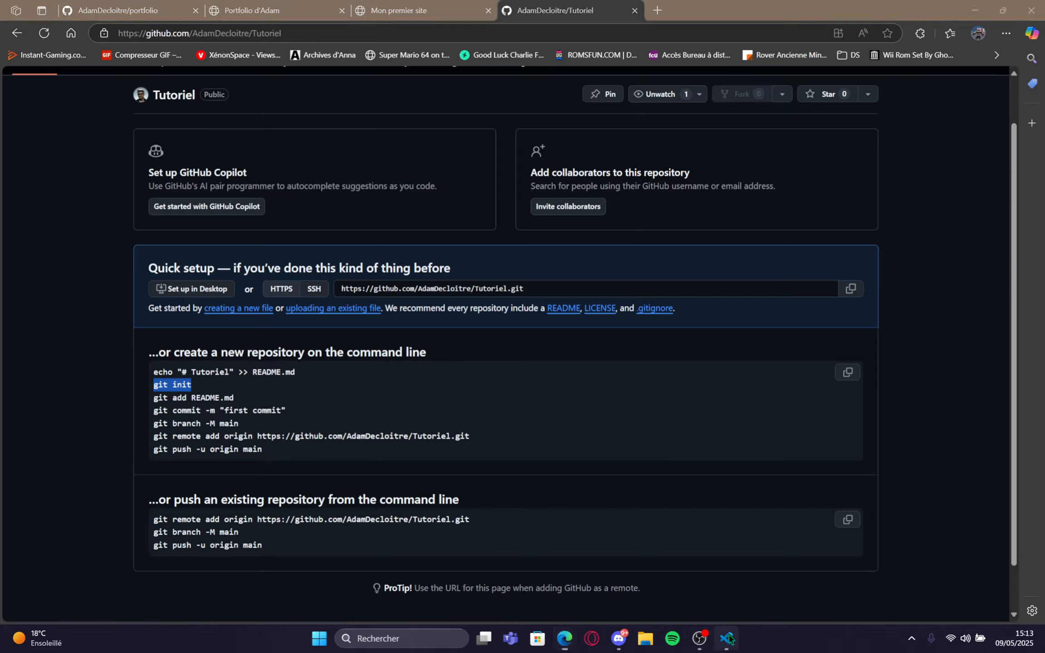
pyautogui.write('git init')
pyautogui.press('Return')
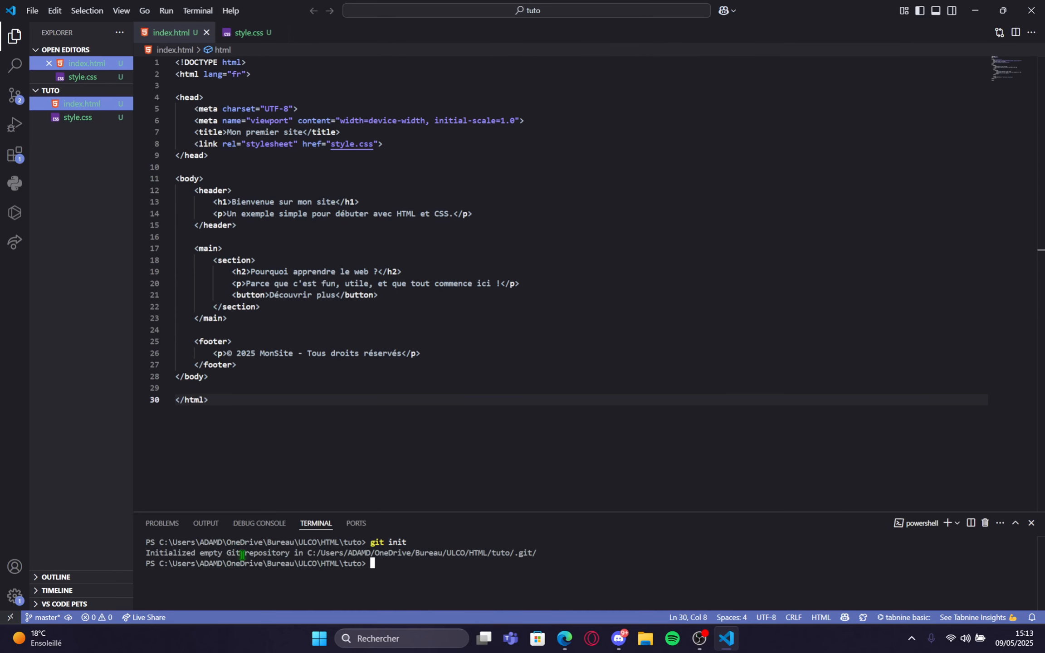
pyautogui.moveTo(245, 555); pyautogui.dragTo(278, 549)
pyautogui.moveTo(514, 570); pyautogui.dragTo(516, 553)
pyautogui.click(541, 555)
# - Return to the repository page in the browser and examine the git add README.md command and the commit line
pyautogui.click(566, 647)
pyautogui.scroll(-1, 202, 417)
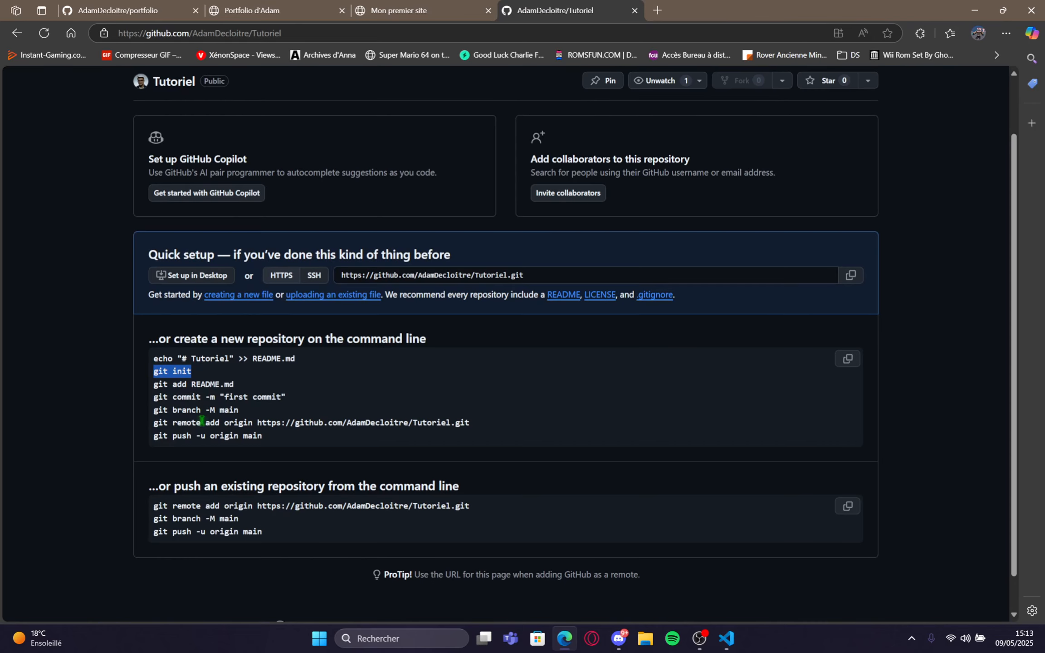
pyautogui.click(152, 384)
pyautogui.moveTo(152, 386); pyautogui.dragTo(250, 391)
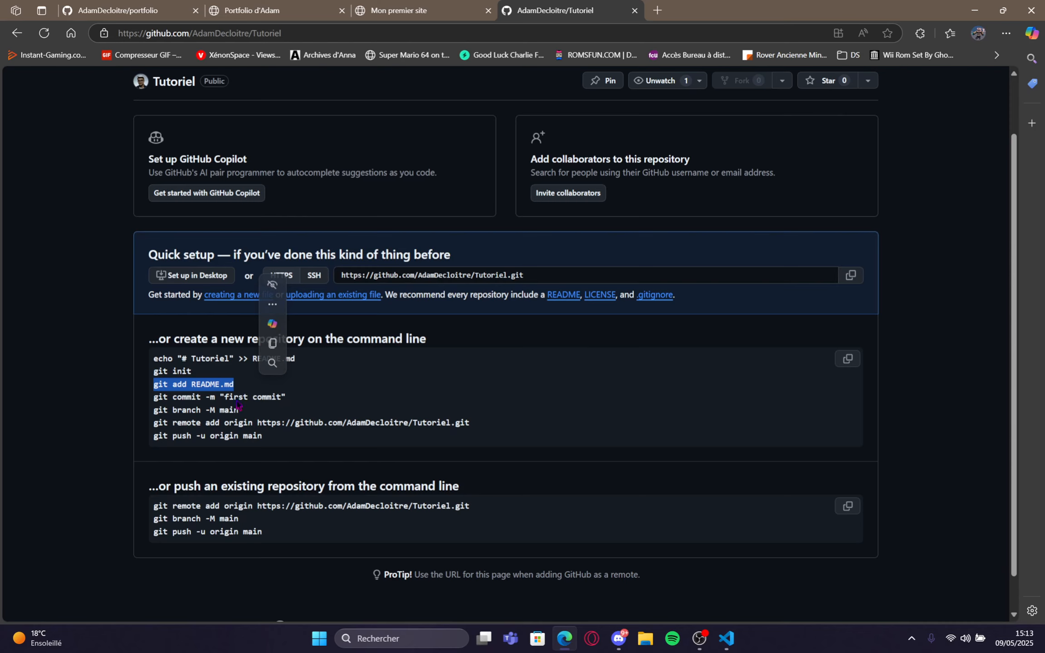
pyautogui.click(299, 402)
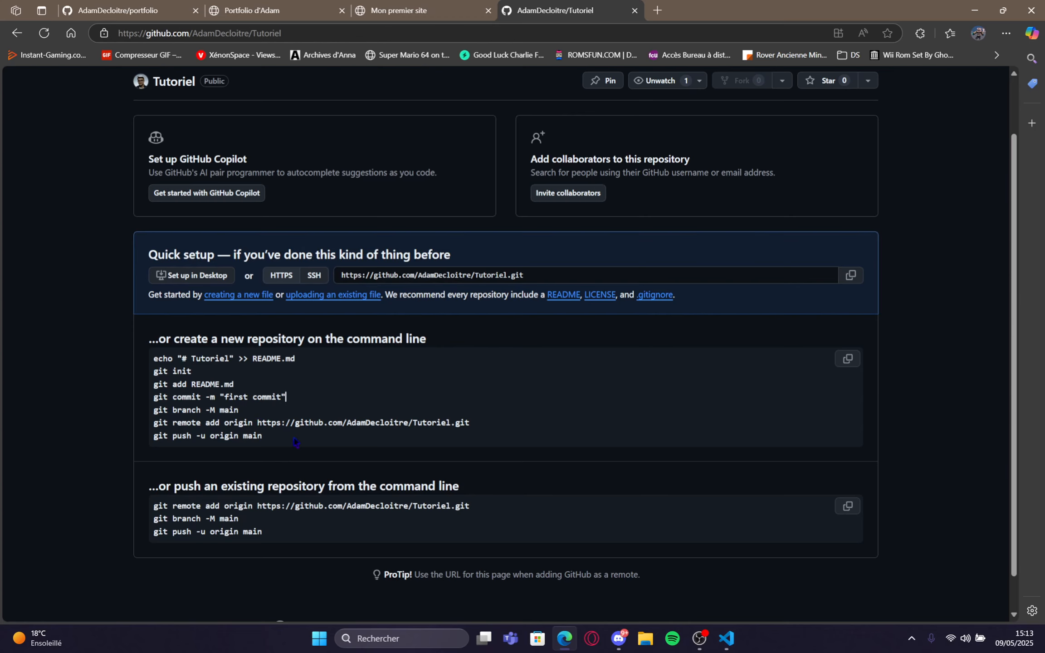
# - Try to commit from the tuto folder's terminal using the git commit -m "first commit" command copied from the setup instructions, then review its output
pyautogui.scroll(1, 297, 386)
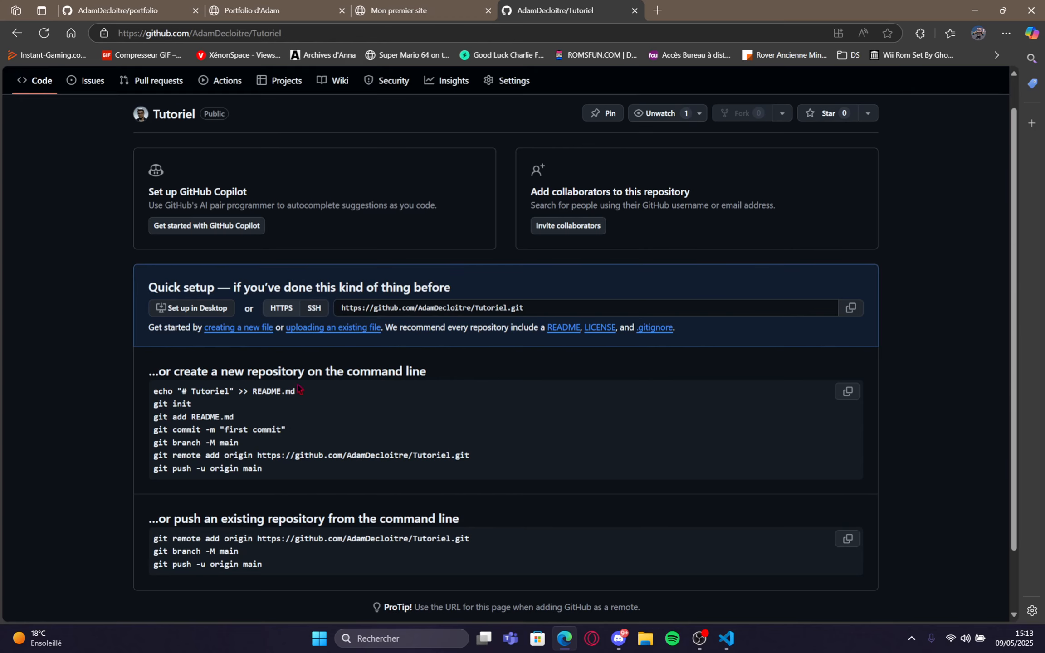
pyautogui.scroll(-1, 298, 388)
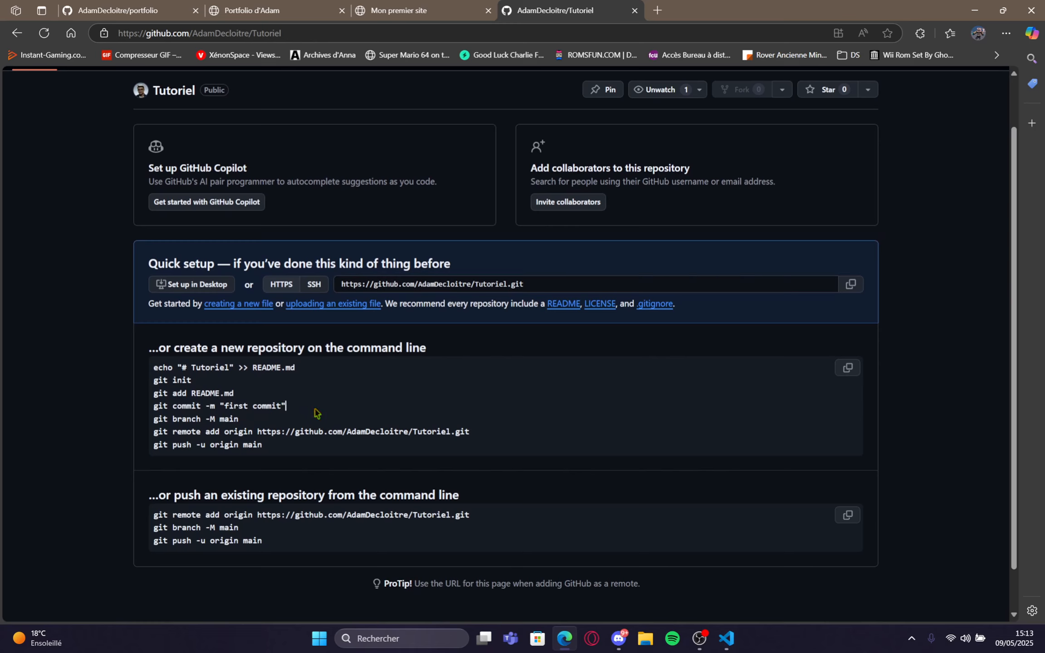
pyautogui.keyDown('shift'); pyautogui.click(295, 406); pyautogui.keyUp('shift')
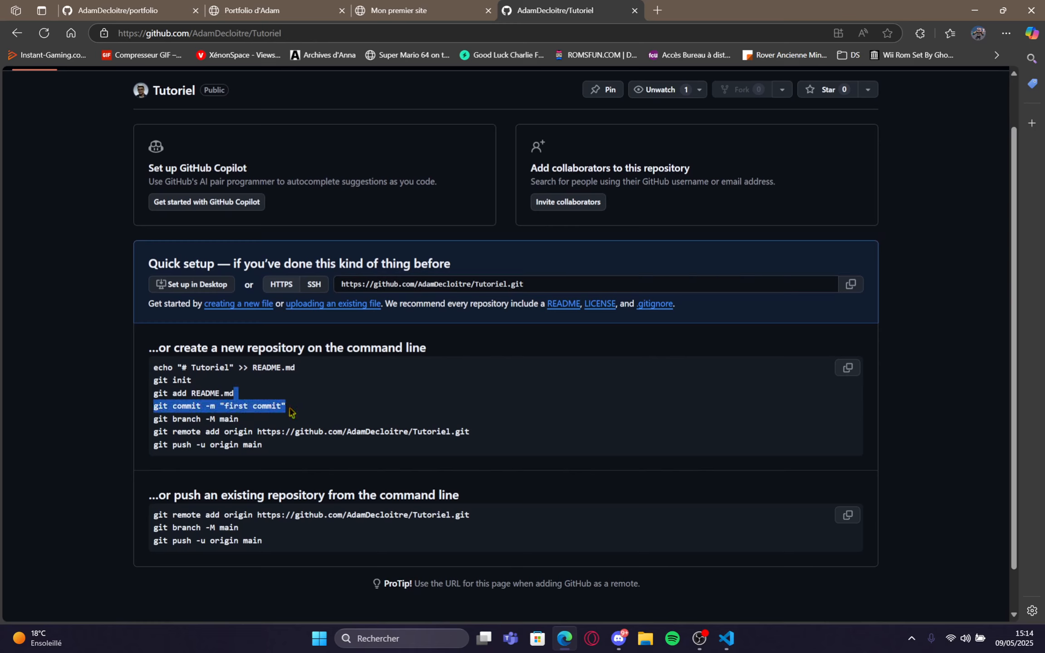
pyautogui.moveTo(291, 410); pyautogui.dragTo(152, 405)
pyautogui.hotkey('ctrl', 'c')
pyautogui.click(725, 638)
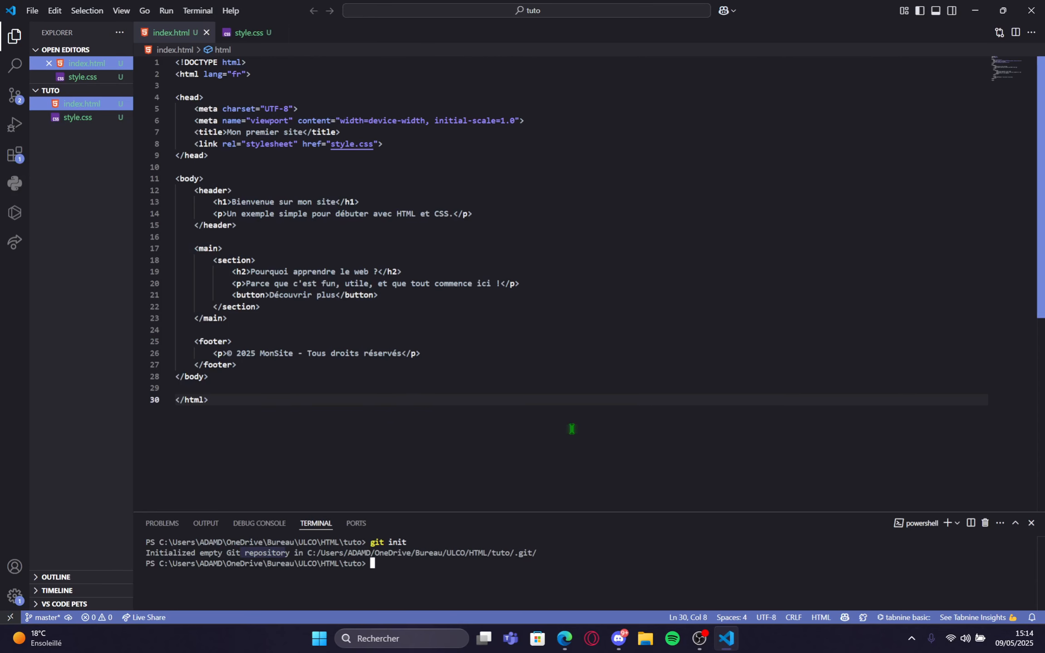
pyautogui.hotkey('ctrl', 'v')
pyautogui.press('Return')
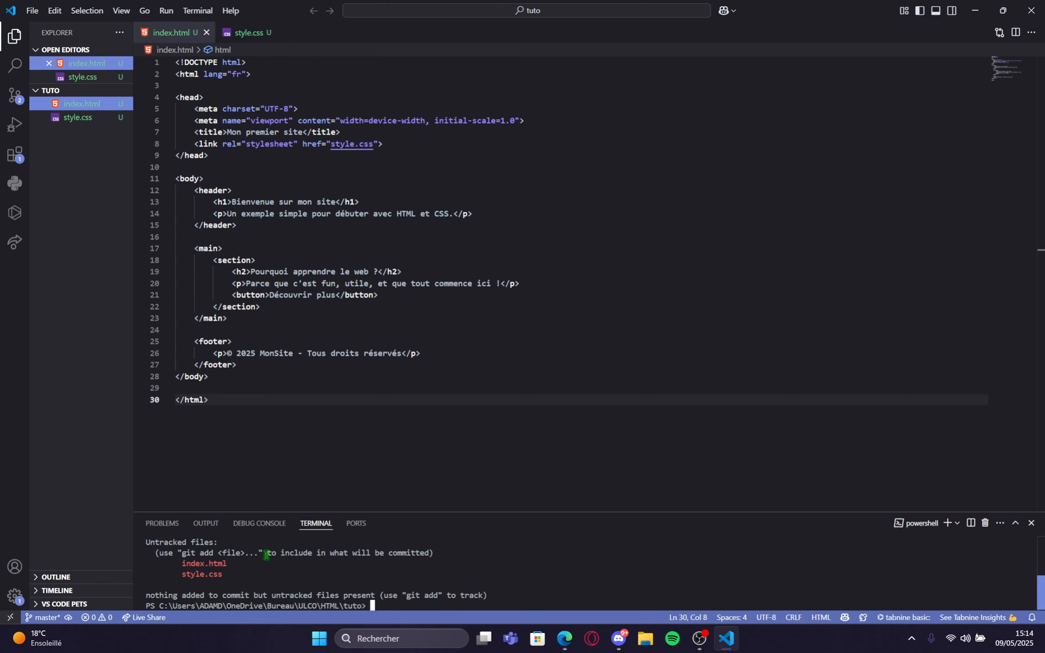
pyautogui.scroll(5, 267, 554)
pyautogui.scroll(-5, 273, 550)
# - Stage all files in the tuto folder with git add * and commit them with the message "first commit"
pyautogui.write('git add *')
pyautogui.press('Return')
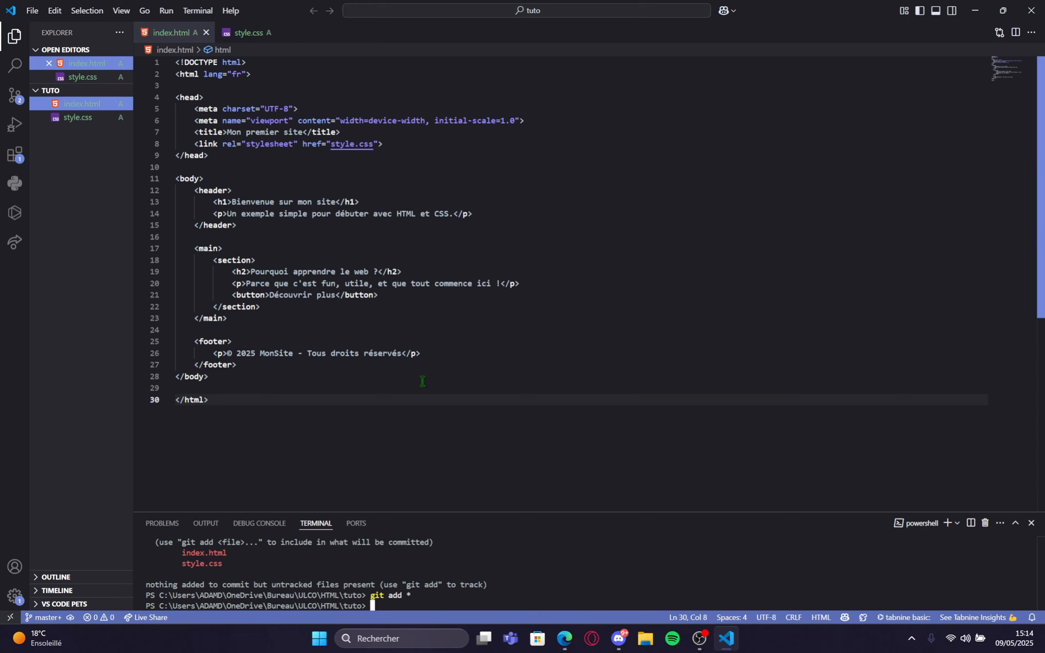
pyautogui.write('git commit -m "first commit"')
pyautogui.press('Return')
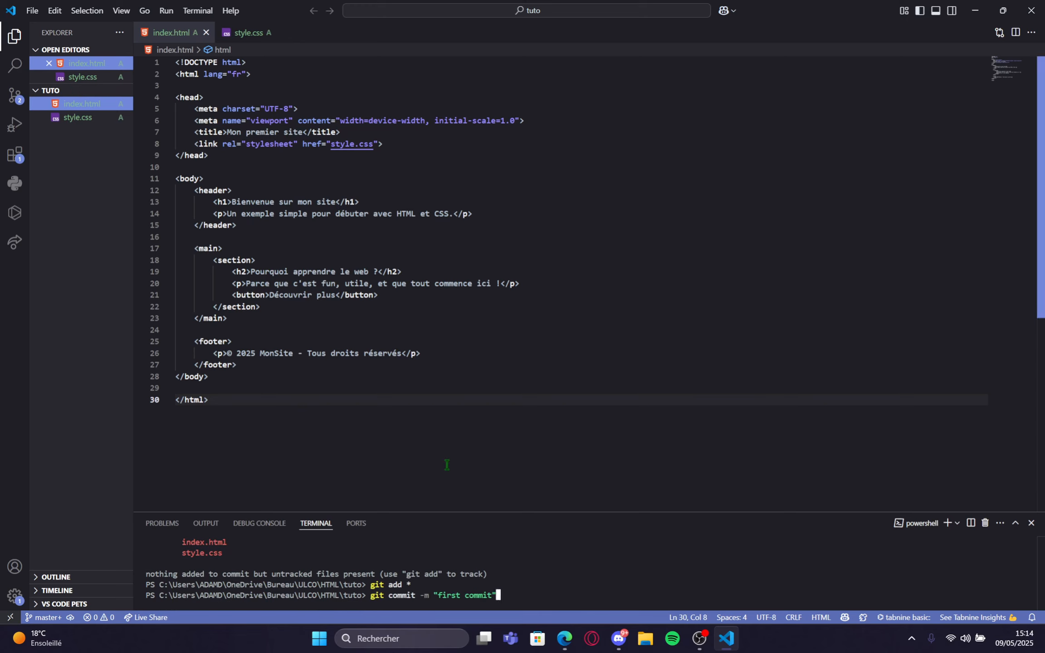
pyautogui.press('Return')
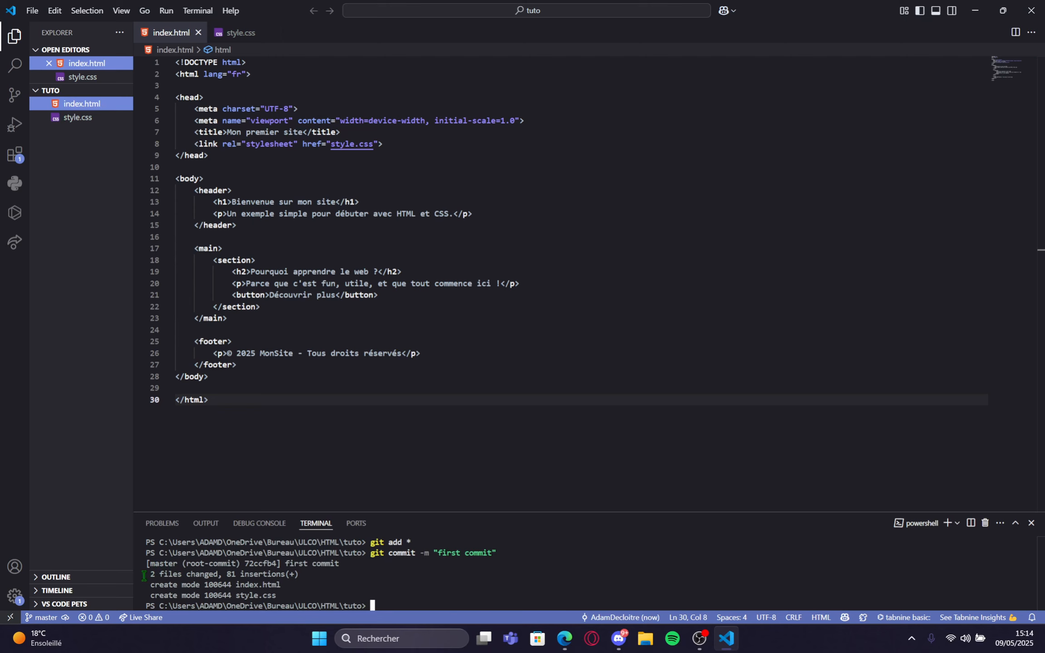
pyautogui.moveTo(144, 575); pyautogui.dragTo(338, 578)
pyautogui.click(410, 595)
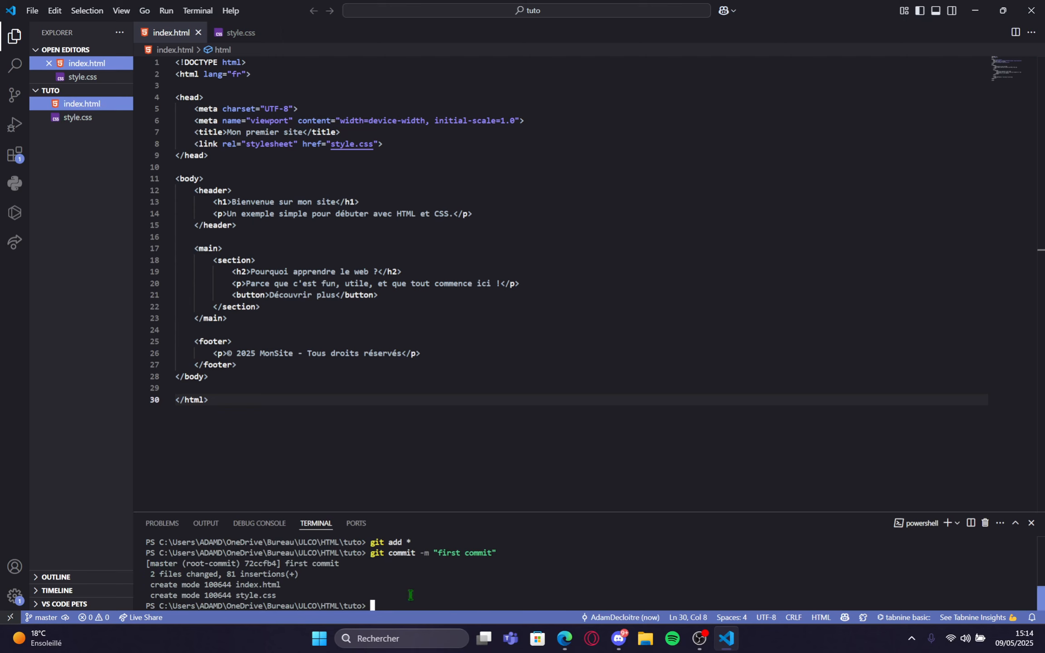
# - Copy git branch -M main from the repository's setup instructions and run it in the Visual Studio Code terminal
pyautogui.click(564, 638)
pyautogui.moveTo(252, 418); pyautogui.dragTo(144, 420)
pyautogui.hotkey('ctrl', 'c')
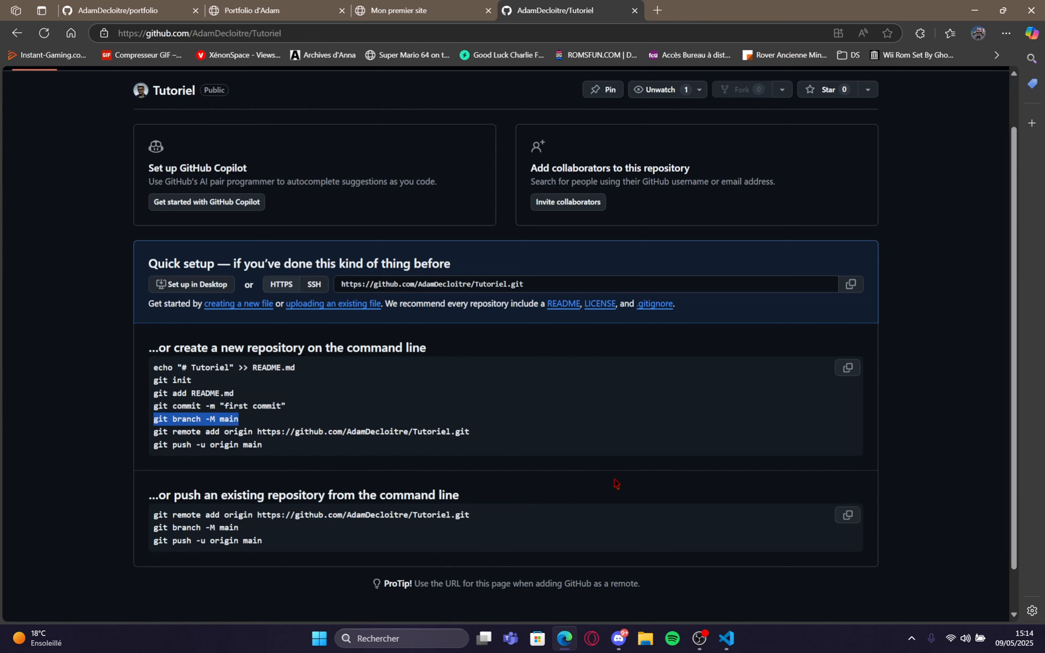
pyautogui.click(724, 635)
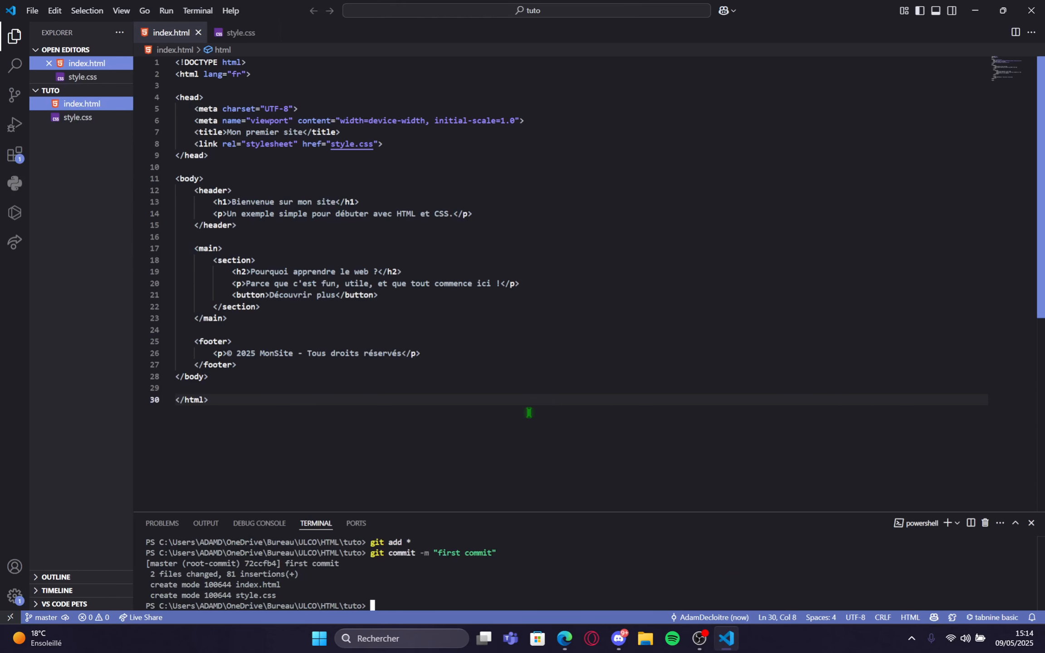
pyautogui.hotkey('ctrl', 'v')
pyautogui.press('Return')
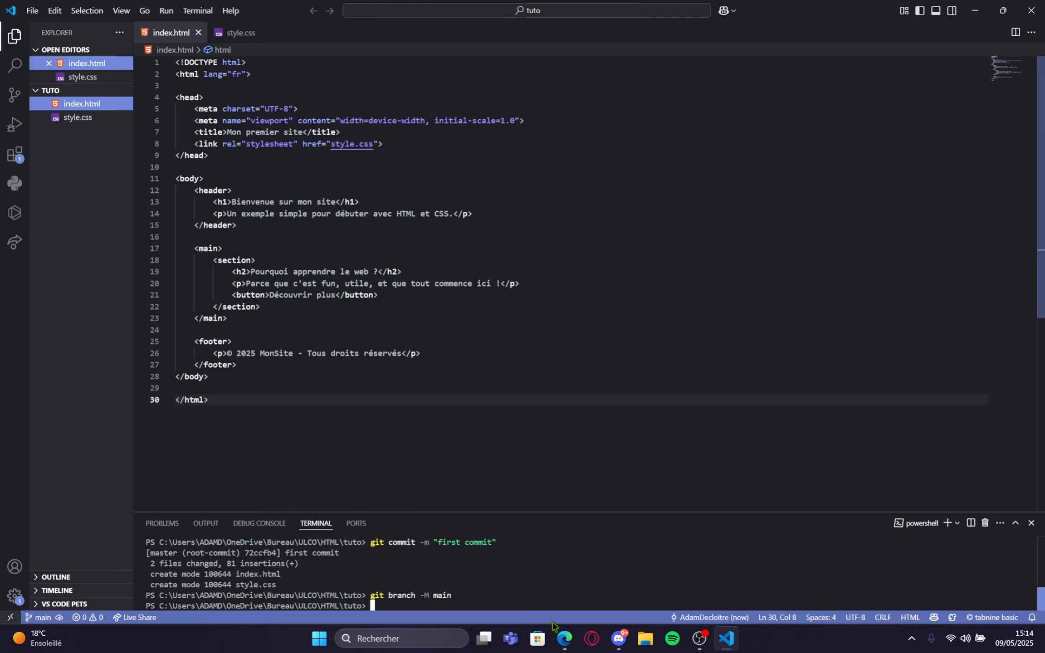
# - Copy git push -u origin main from the repository's setup instructions and try running it in the Visual Studio Code terminal
pyautogui.click(564, 638)
pyautogui.moveTo(272, 447); pyautogui.dragTo(153, 446)
pyautogui.hotkey('ctrl', 'c')
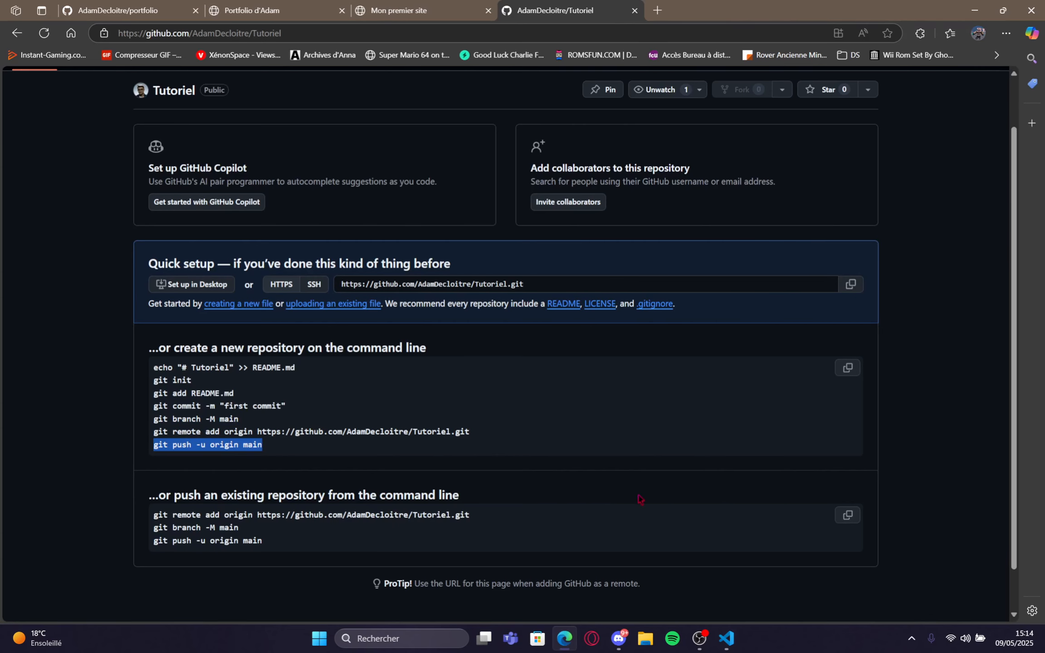
pyautogui.click(726, 639)
pyautogui.hotkey('ctrl', 'v')
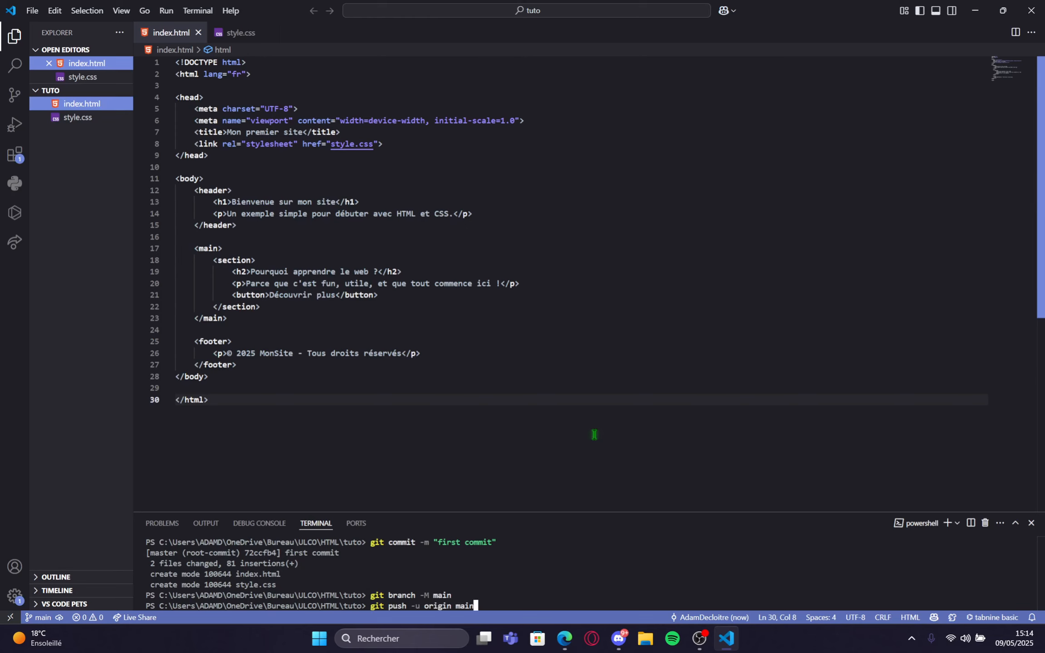
pyautogui.press('Return')
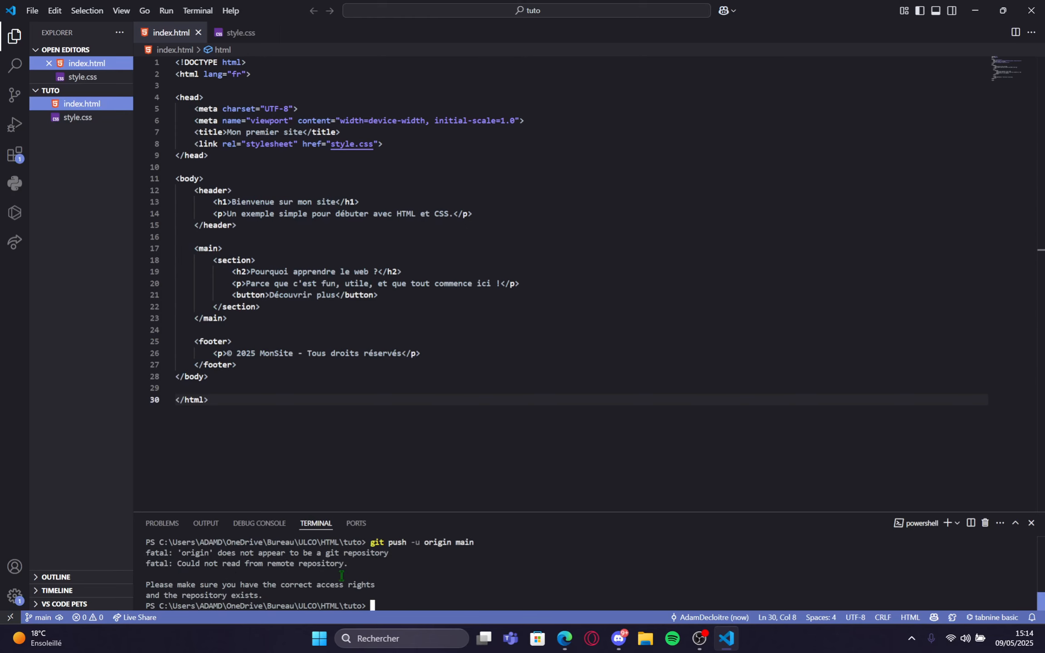
# - Add the Tutoriel repository as remote origin with the git remote add command from the setup instructions, and push the main branch to it
pyautogui.click(565, 638)
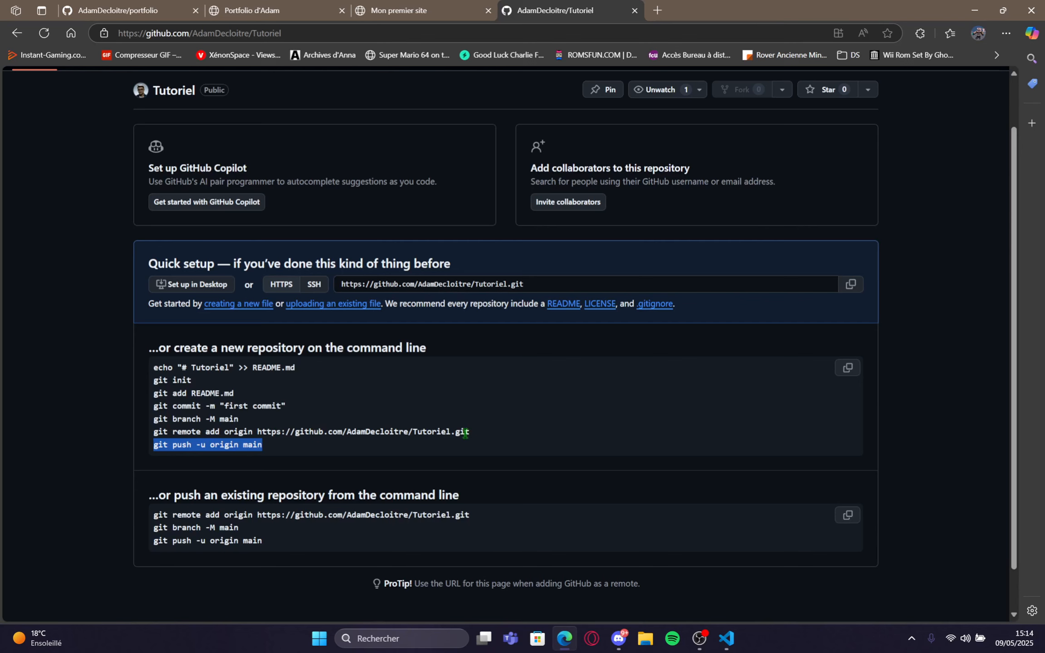
pyautogui.moveTo(468, 433); pyautogui.dragTo(136, 436)
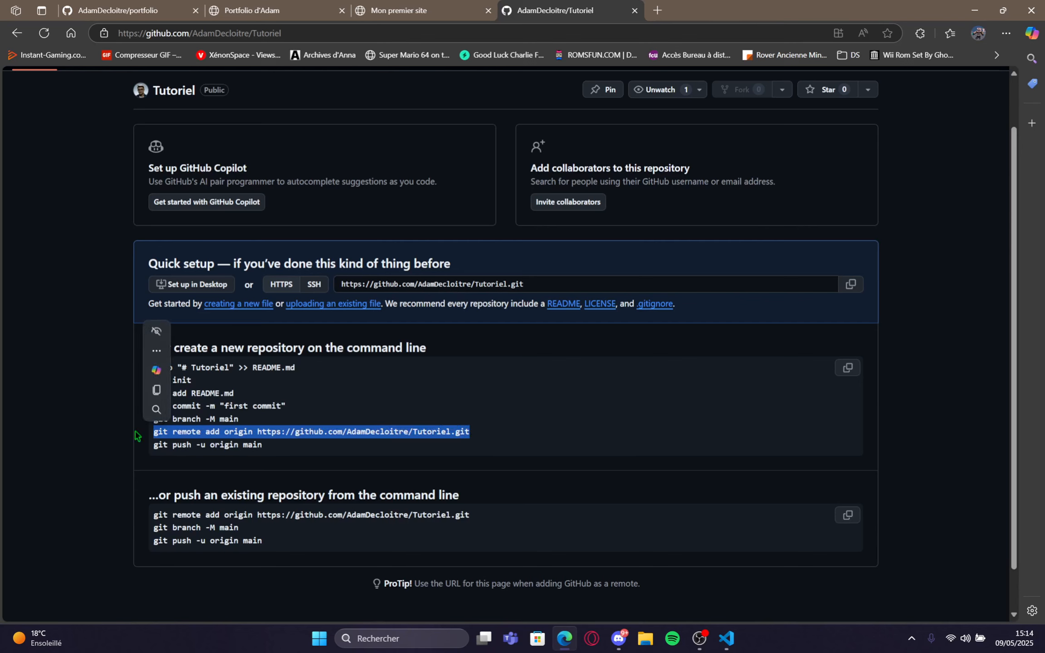
pyautogui.hotkey('ctrl', 'c')
pyautogui.click(726, 638)
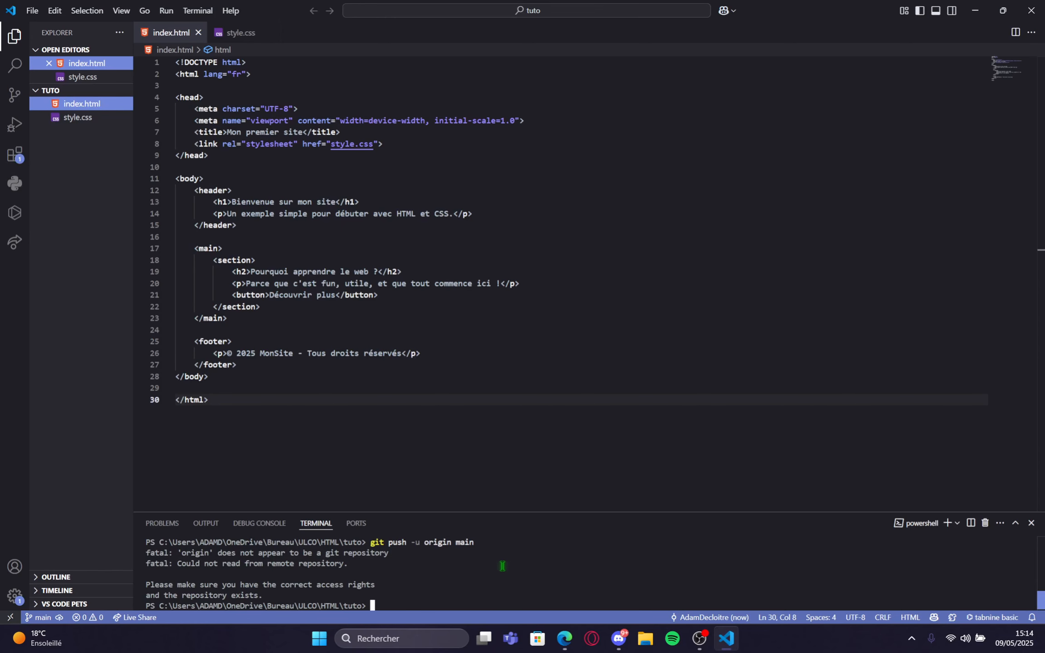
pyautogui.hotkey('ctrl', 'v')
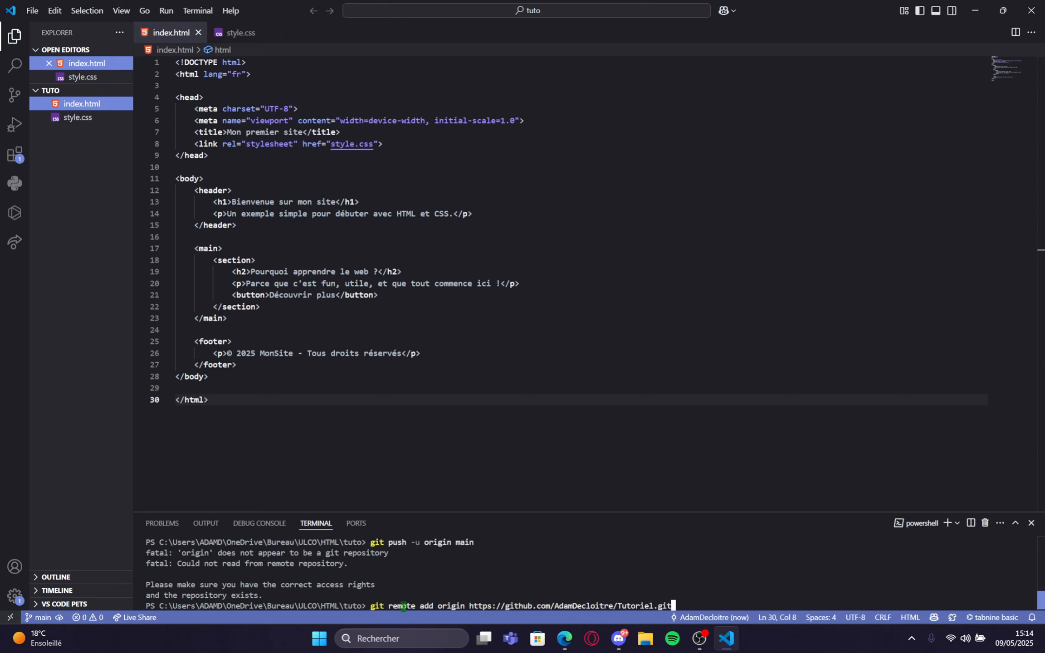
pyautogui.press('Return')
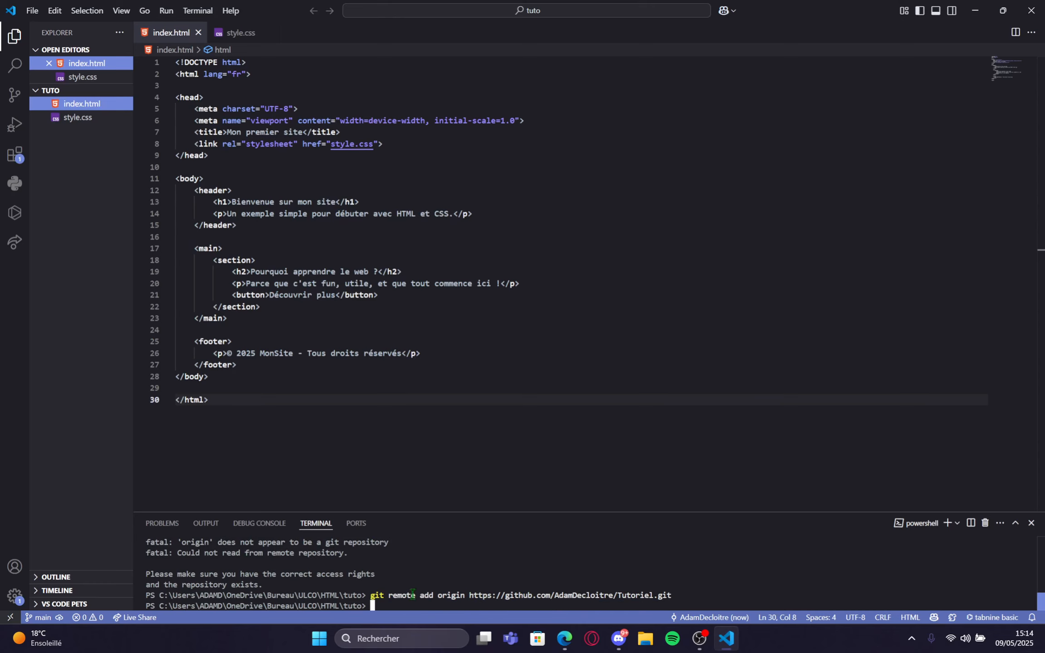
pyautogui.hotkey('ctrl', 'v')
pyautogui.press('Return')
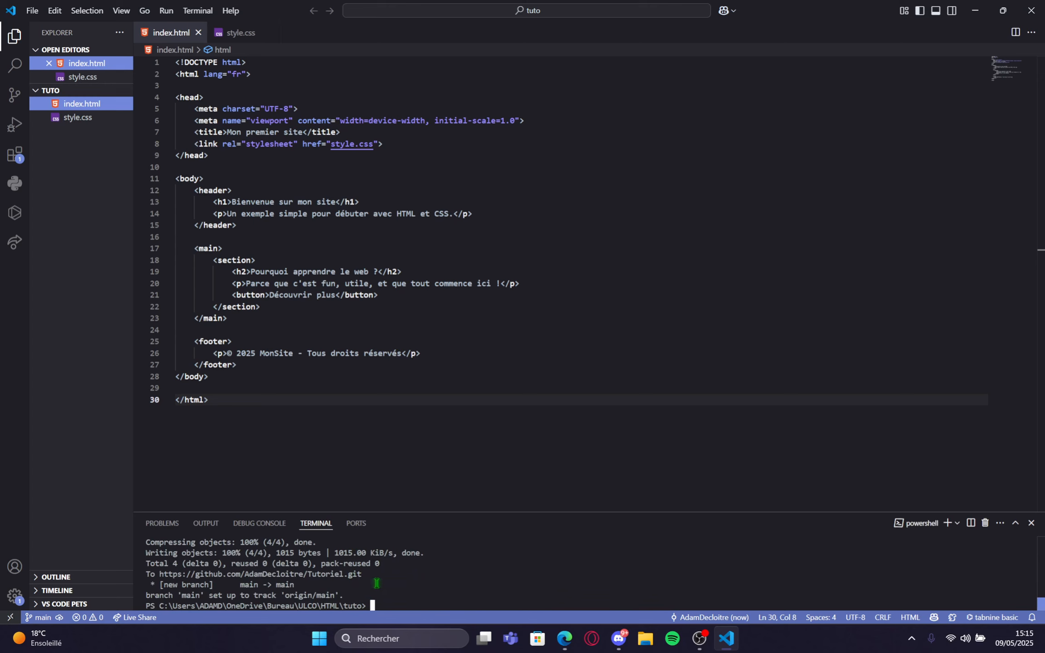
# - Switch to the browser, examine the pushed index.html in the Tutoriel repository, and return to the repository's main page
pyautogui.click(563, 640)
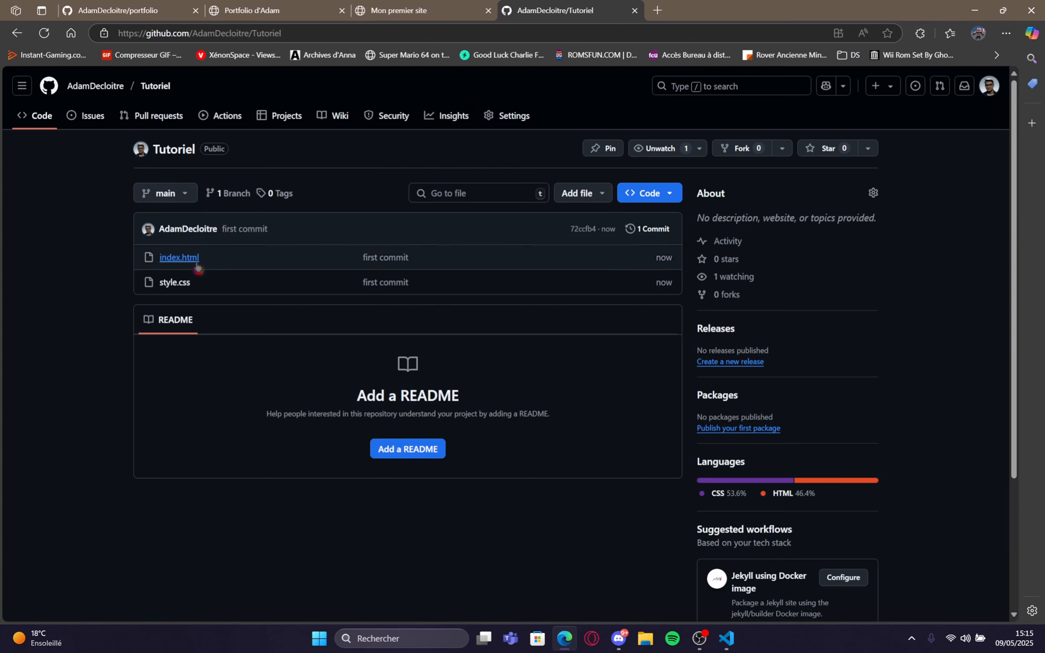
pyautogui.click(167, 258)
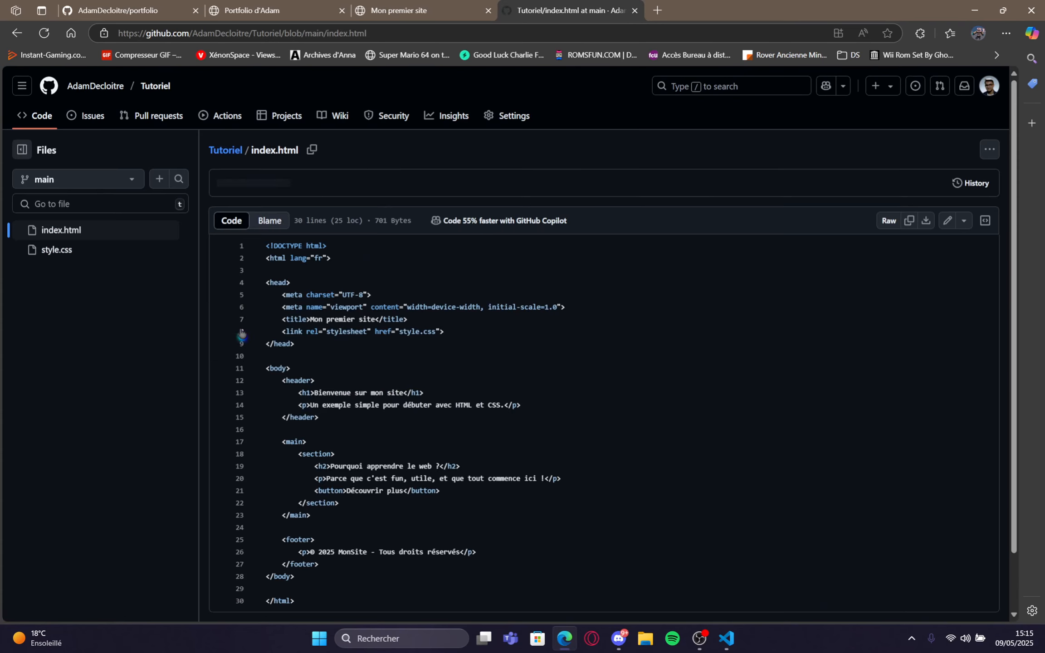
pyautogui.scroll(-2, 304, 376)
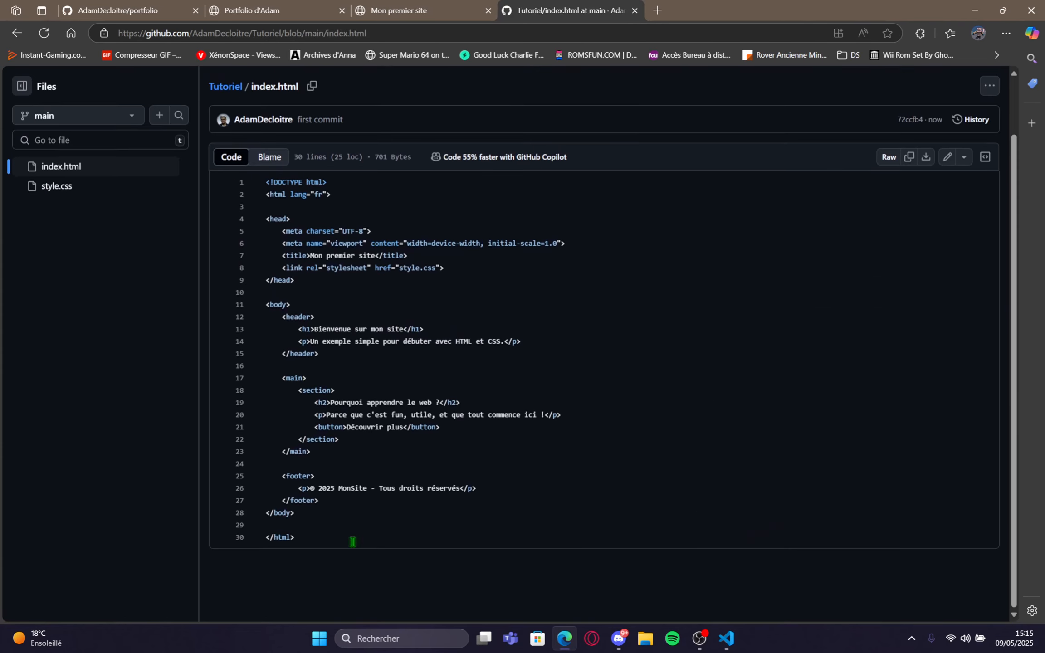
pyautogui.click(17, 33)
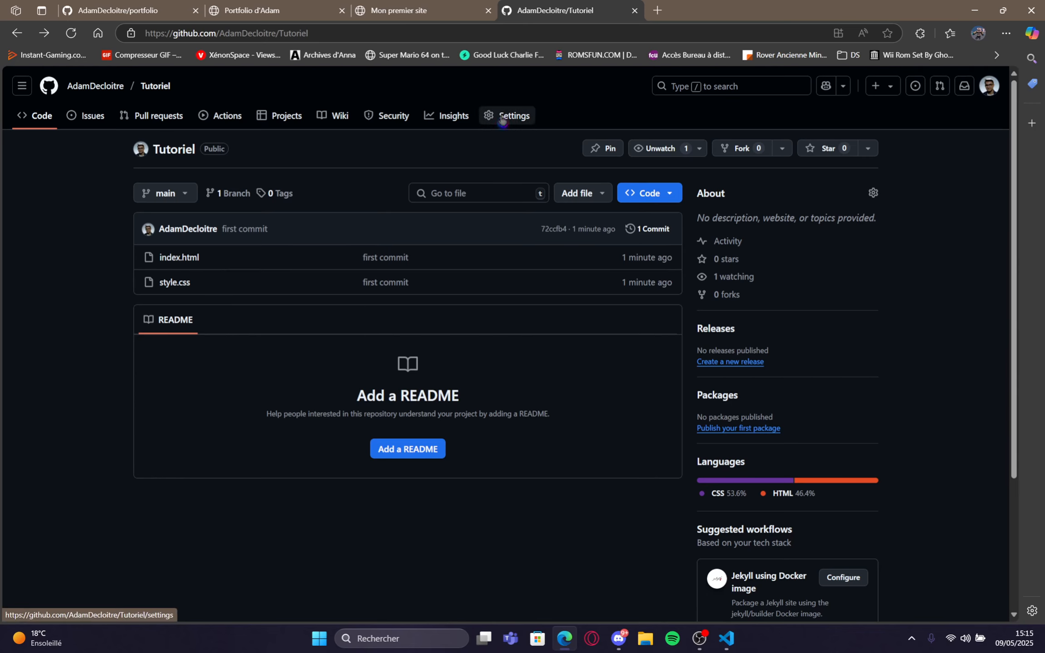
# - In the Tutoriel repository's GitHub Pages settings, set the publishing source to the main branch with the / (root) folder and save
pyautogui.click(523, 122)
pyautogui.scroll(-1, 417, 453)
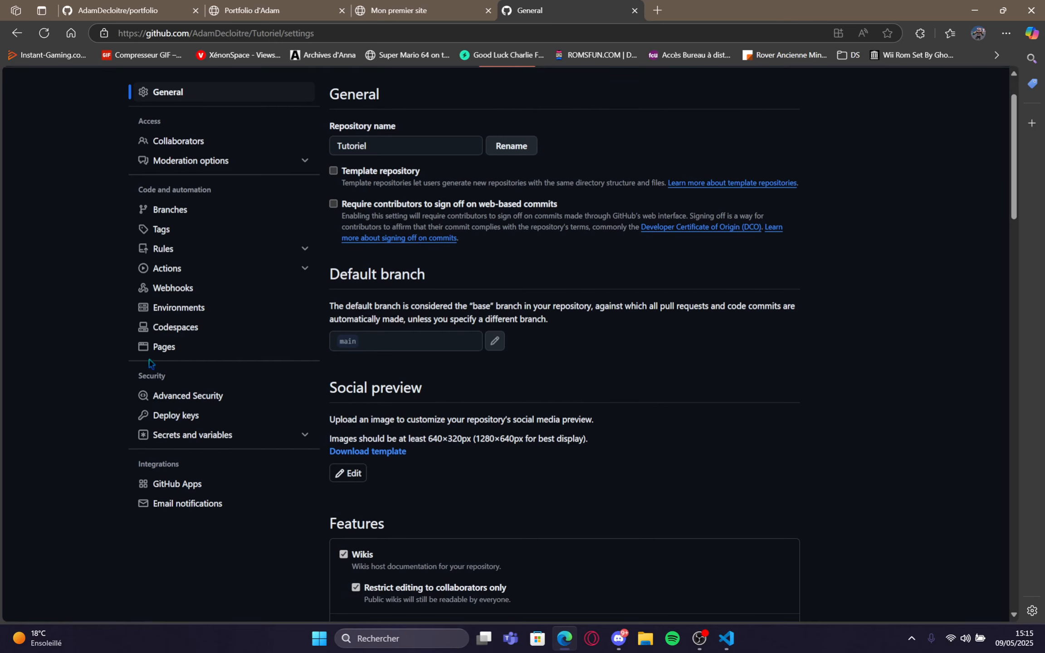
pyautogui.click(164, 347)
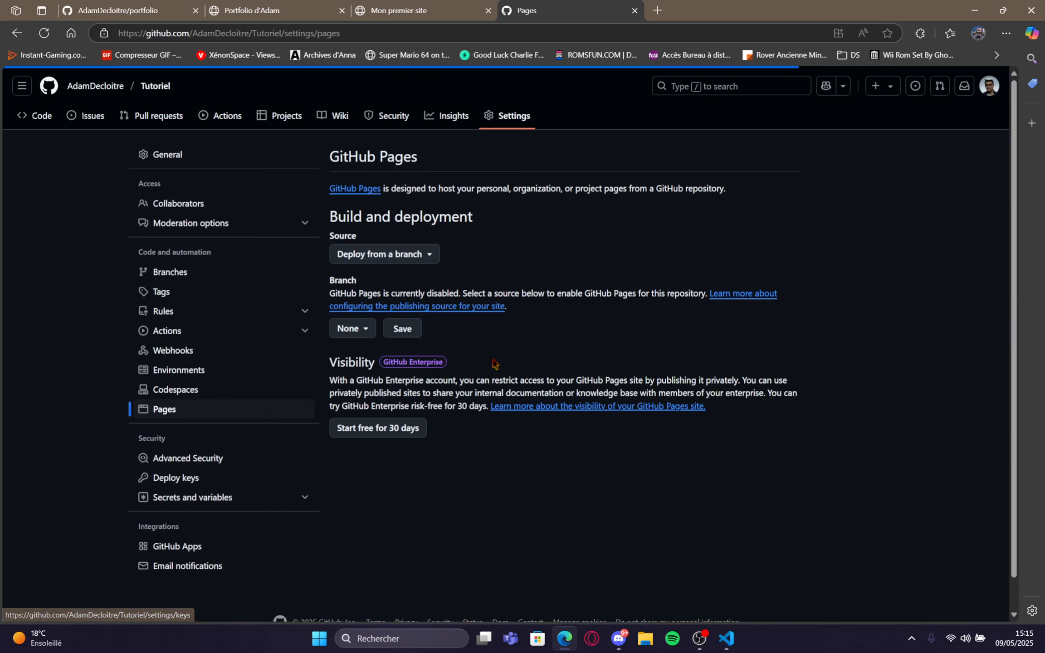
pyautogui.click(375, 262)
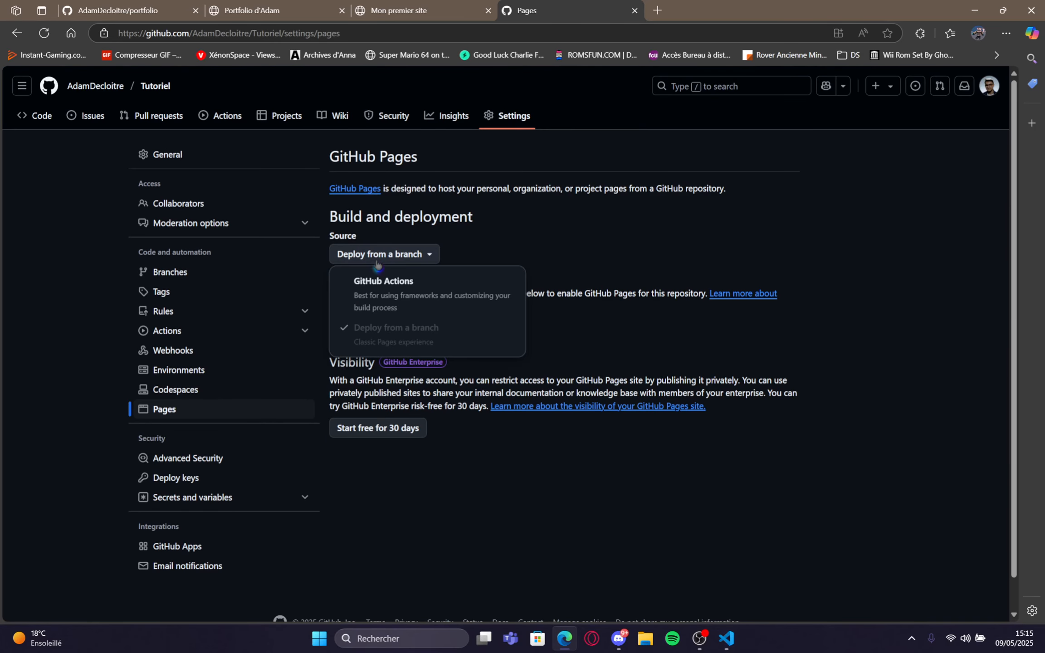
pyautogui.click(376, 263)
pyautogui.click(364, 330)
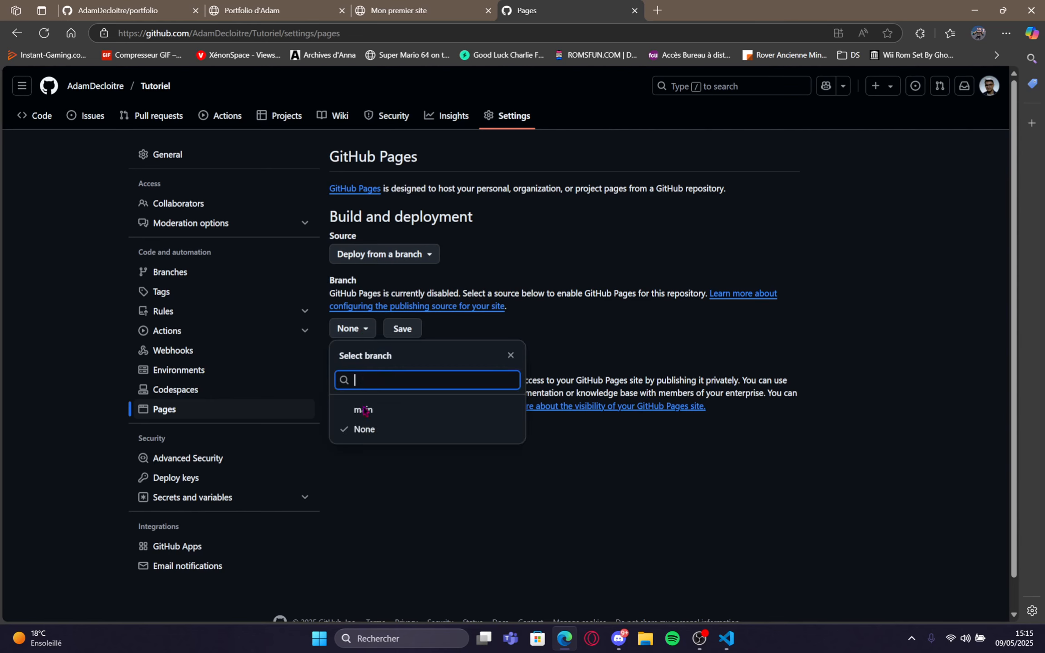
pyautogui.click(364, 410)
pyautogui.click(425, 329)
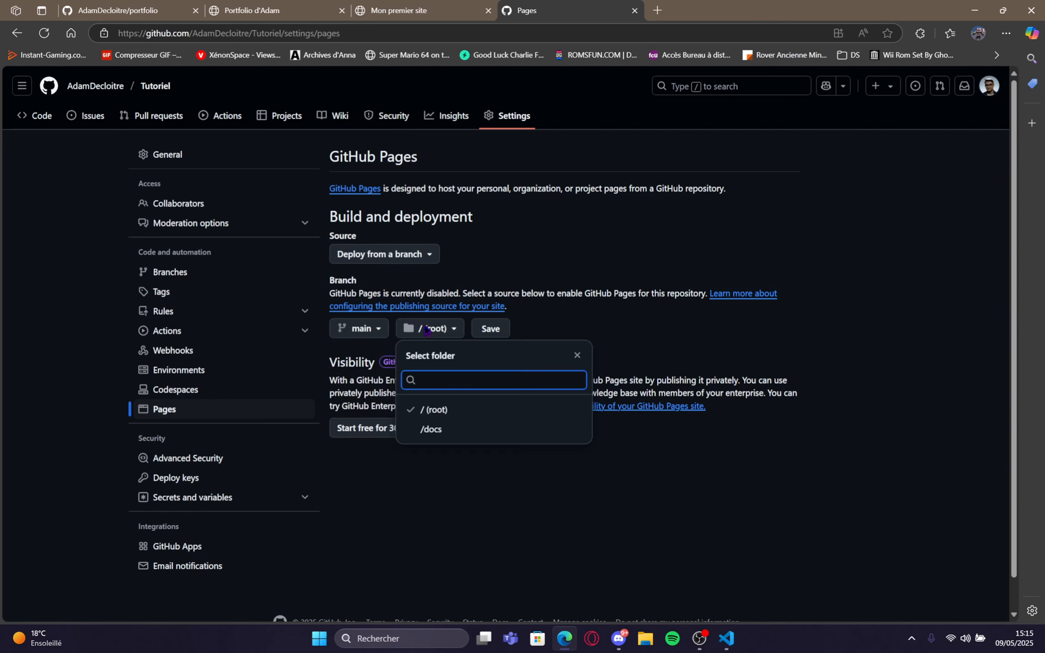
pyautogui.click(426, 330)
pyautogui.click(490, 328)
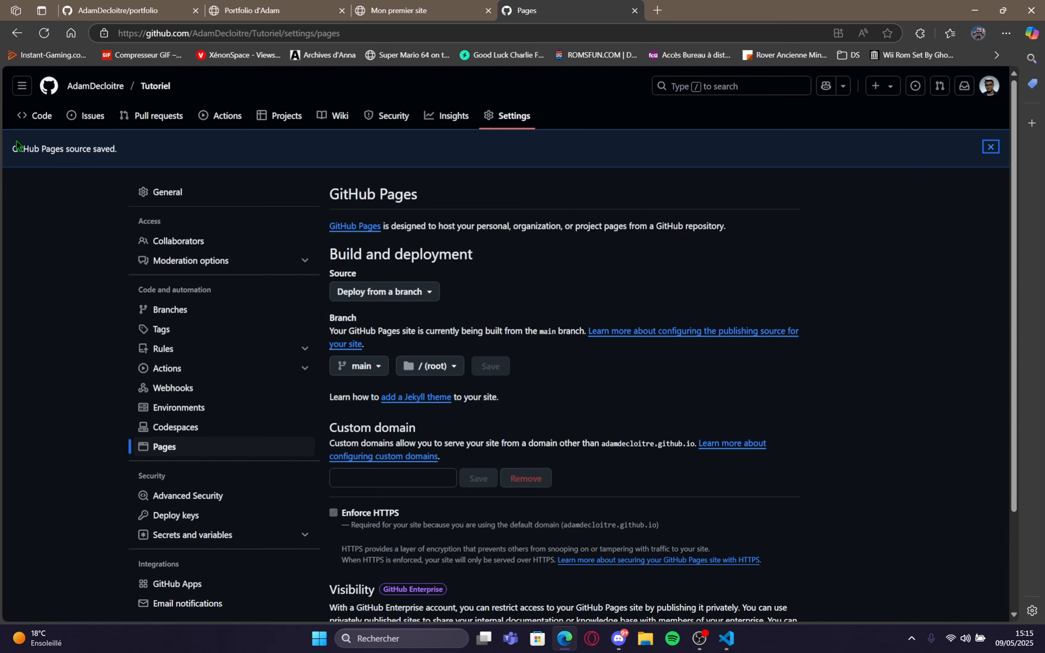
# - Reload the GitHub Pages settings and check the site's publishing status
pyautogui.tripleClick(18, 146)
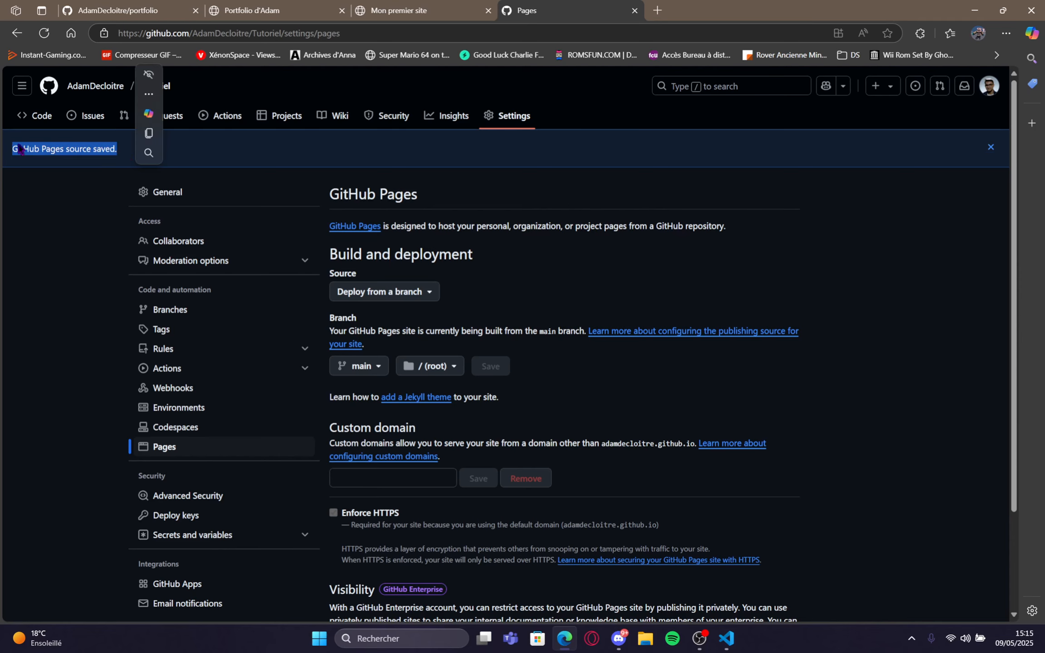
pyautogui.click(492, 263)
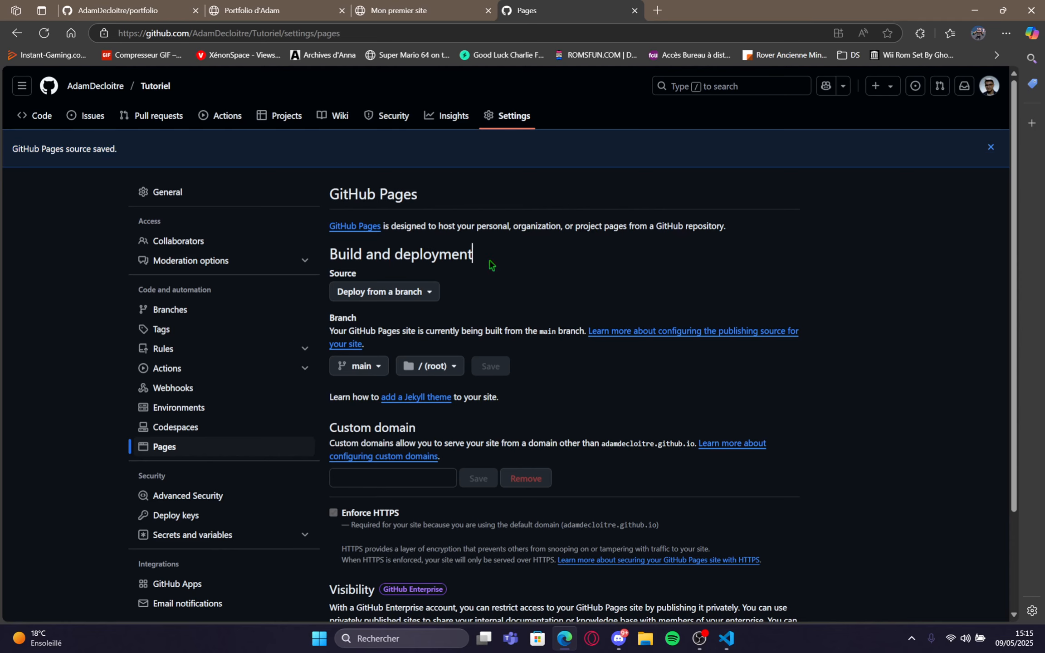
pyautogui.scroll(-1, 492, 263)
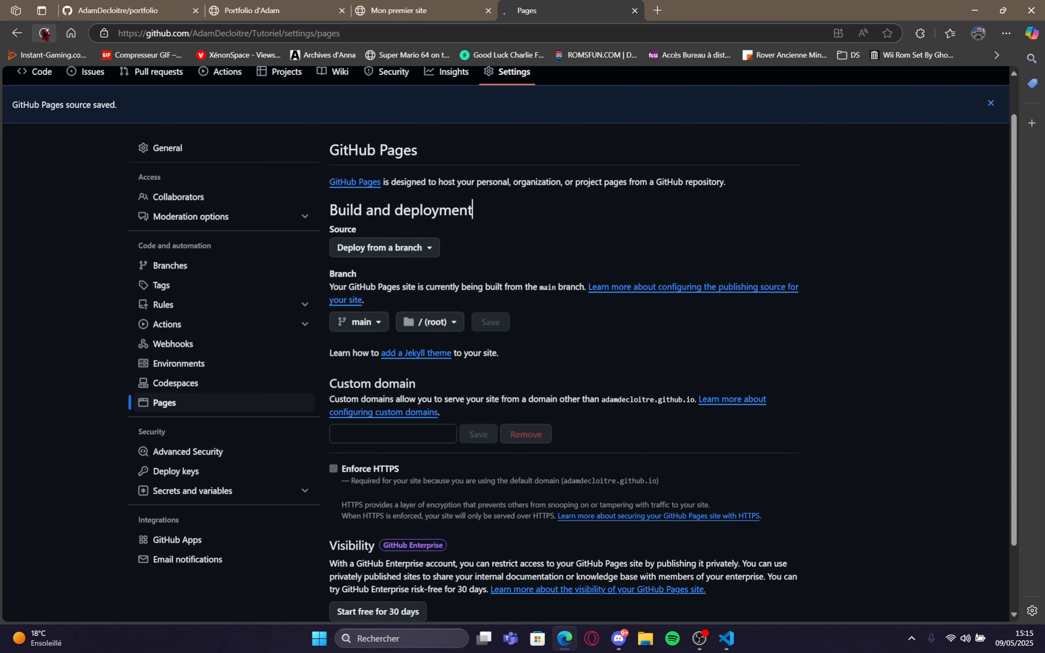
pyautogui.scroll(1, 393, 234)
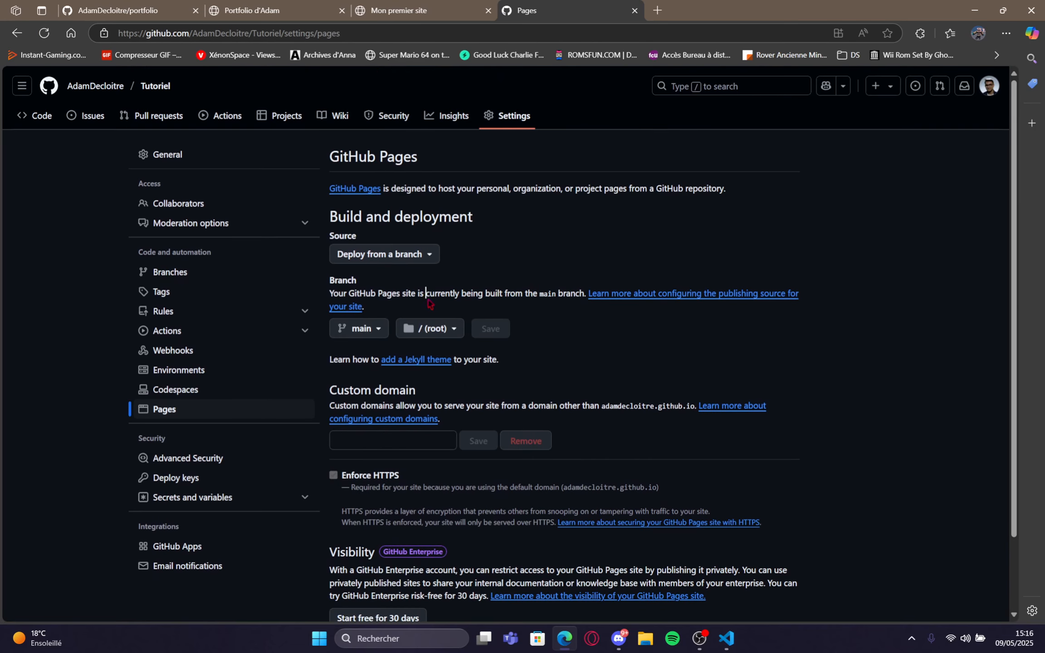
# - Read the branch build notice in the GitHub Pages settings, refresh the page, and examine the site's publication notice
pyautogui.moveTo(330, 293); pyautogui.dragTo(586, 293)
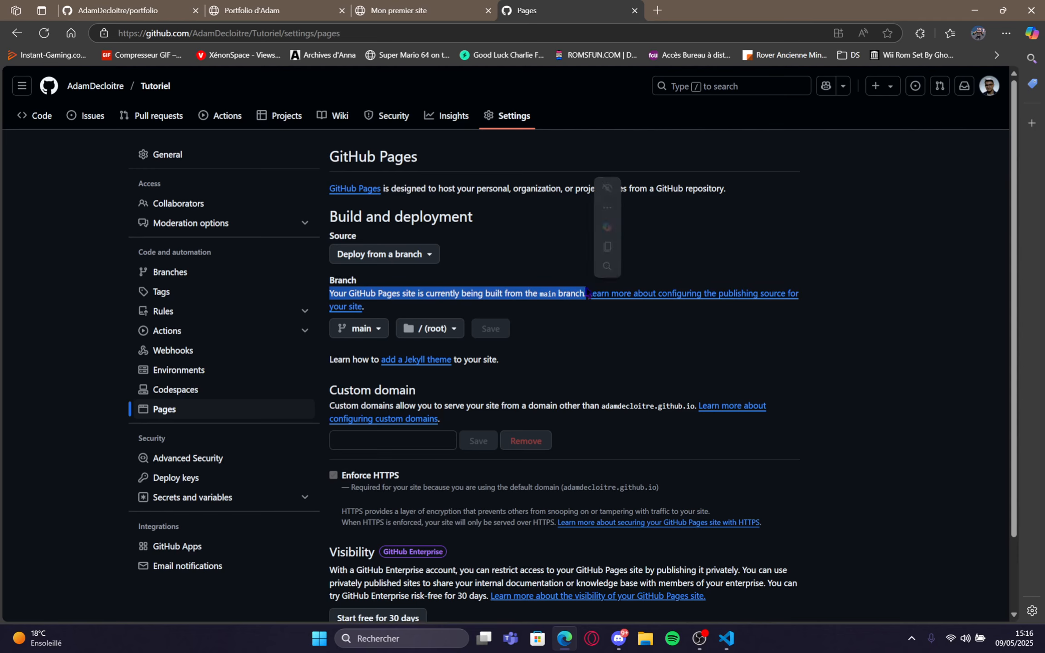
pyautogui.click(521, 333)
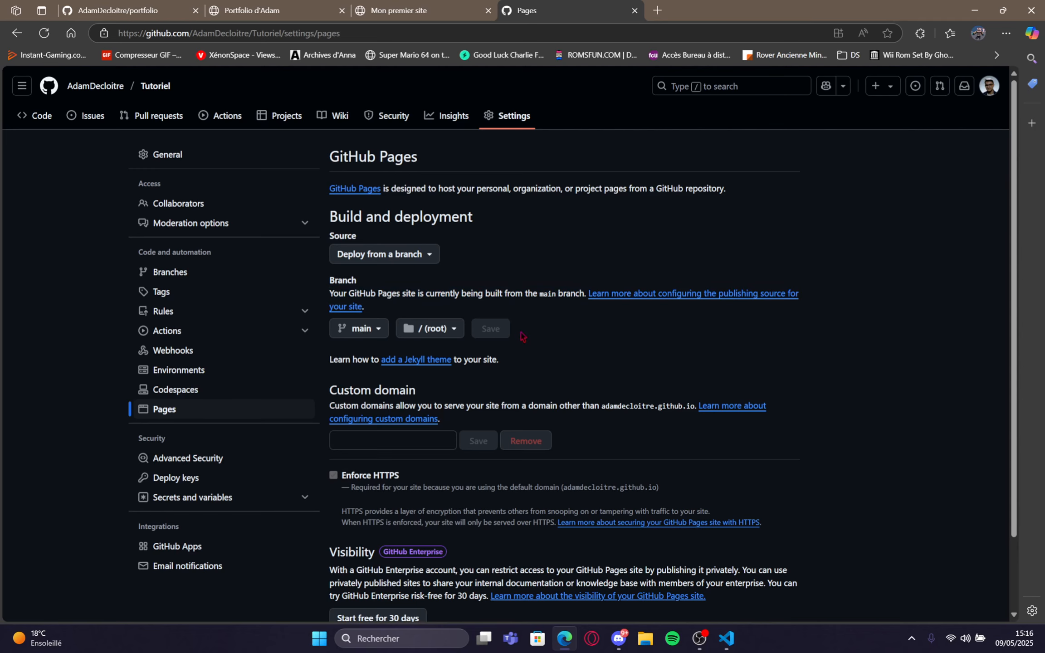
pyautogui.click(44, 33)
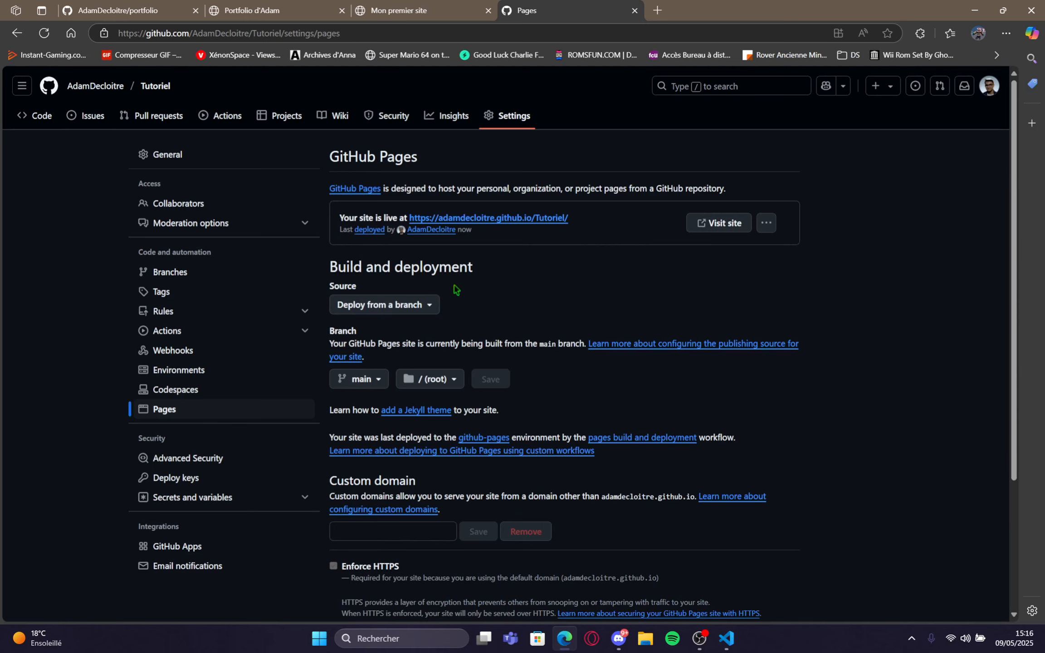
pyautogui.scroll(-1, 492, 298)
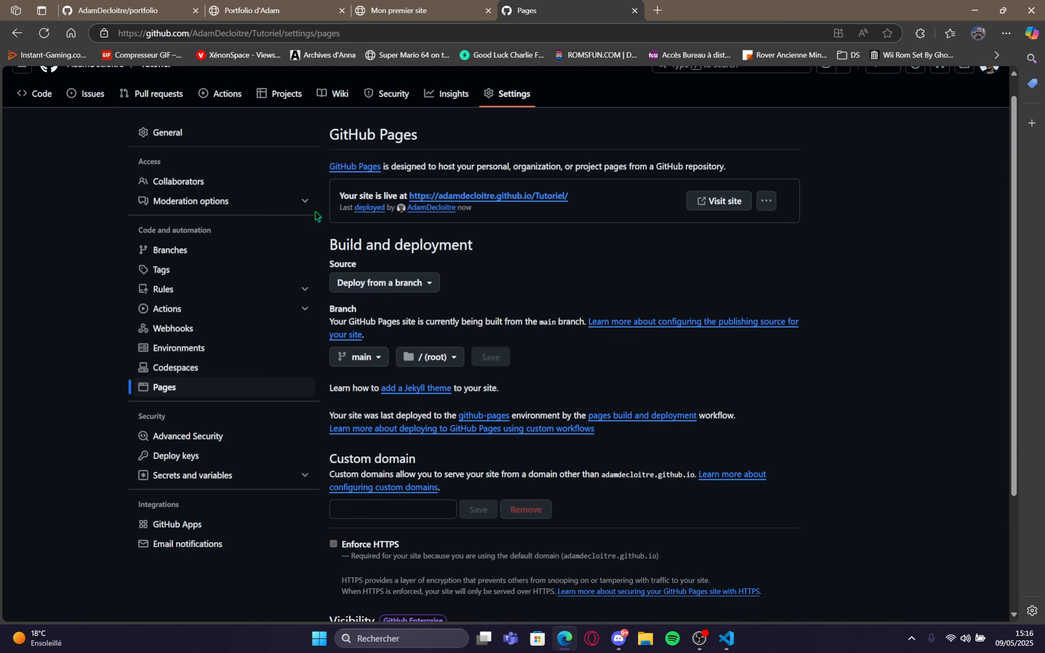
pyautogui.moveTo(337, 184); pyautogui.dragTo(616, 207)
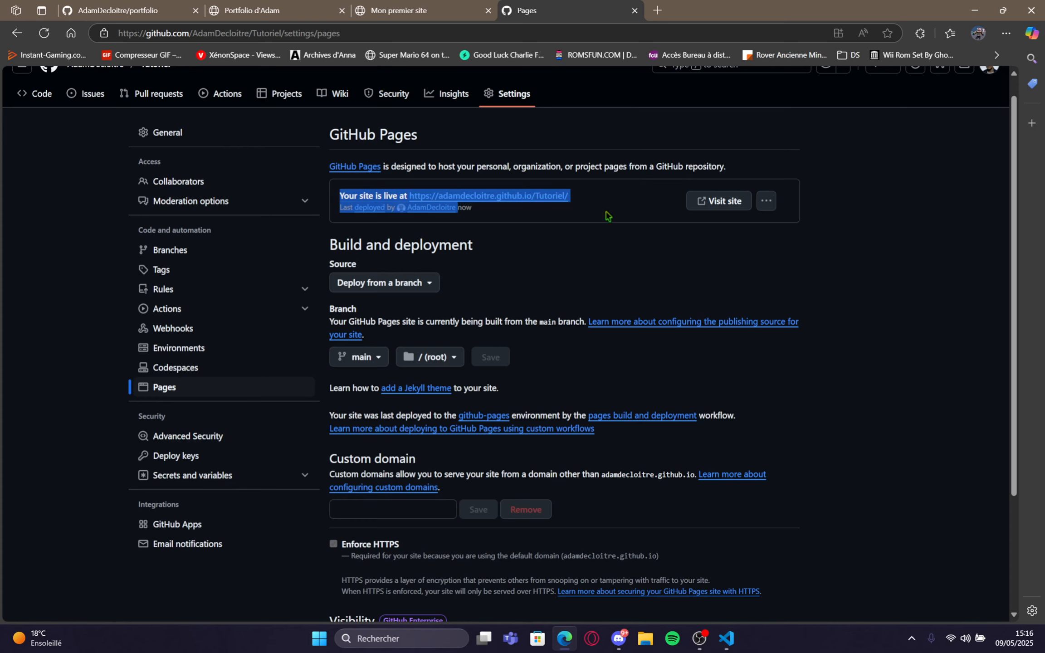
pyautogui.click(579, 244)
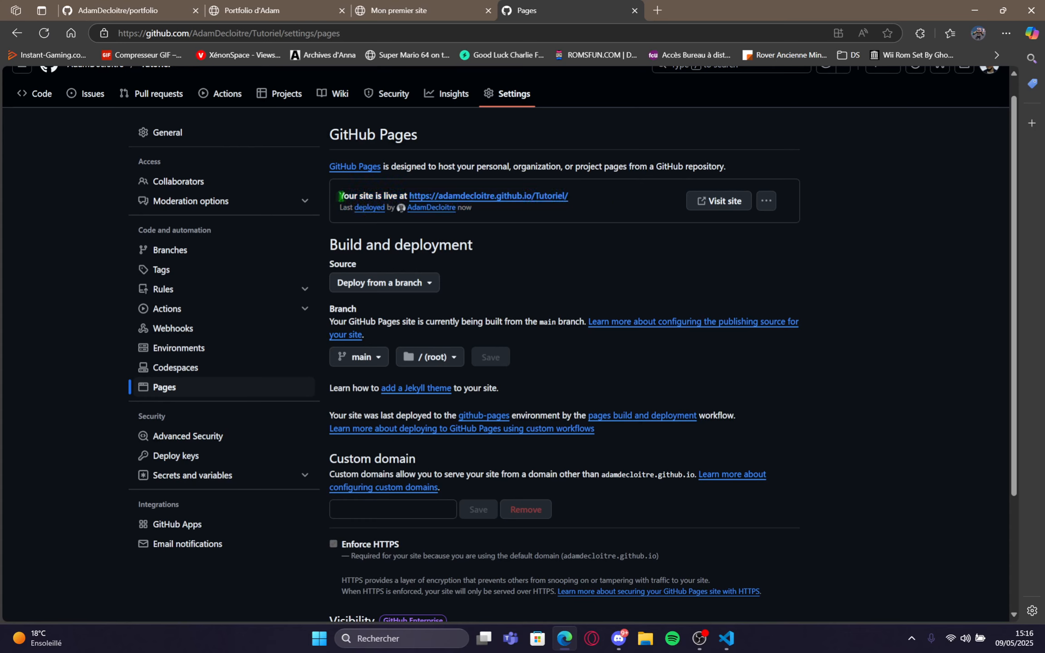
# - Open the published Tutoriel site's link from the GitHub Pages settings in a new tab and view the site
pyautogui.moveTo(341, 195); pyautogui.dragTo(403, 199)
pyautogui.rightClick(562, 196)
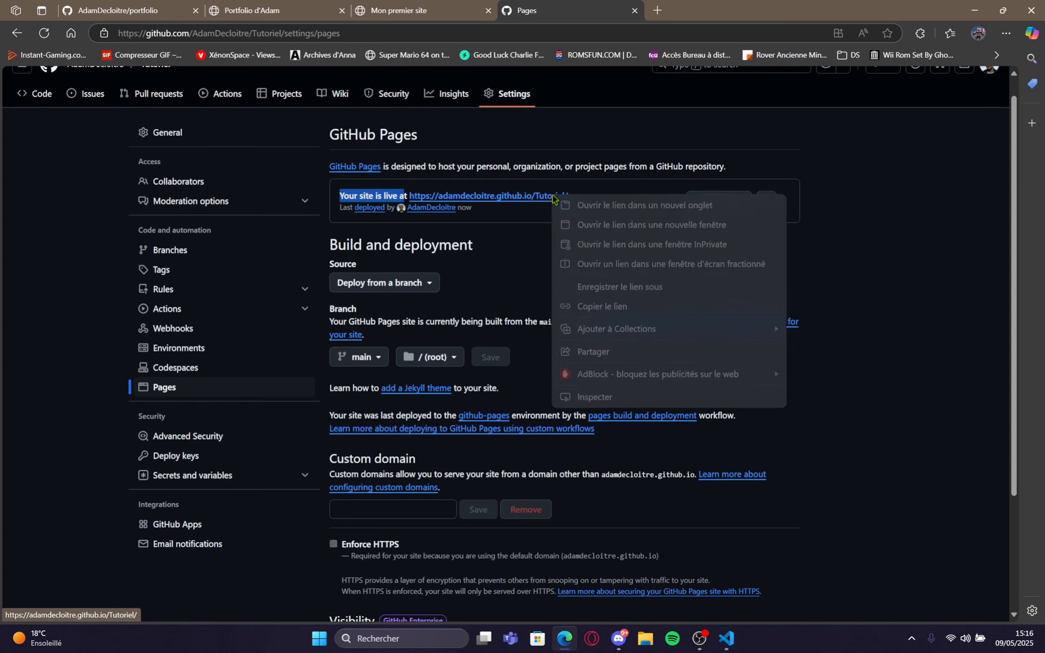
pyautogui.click(566, 205)
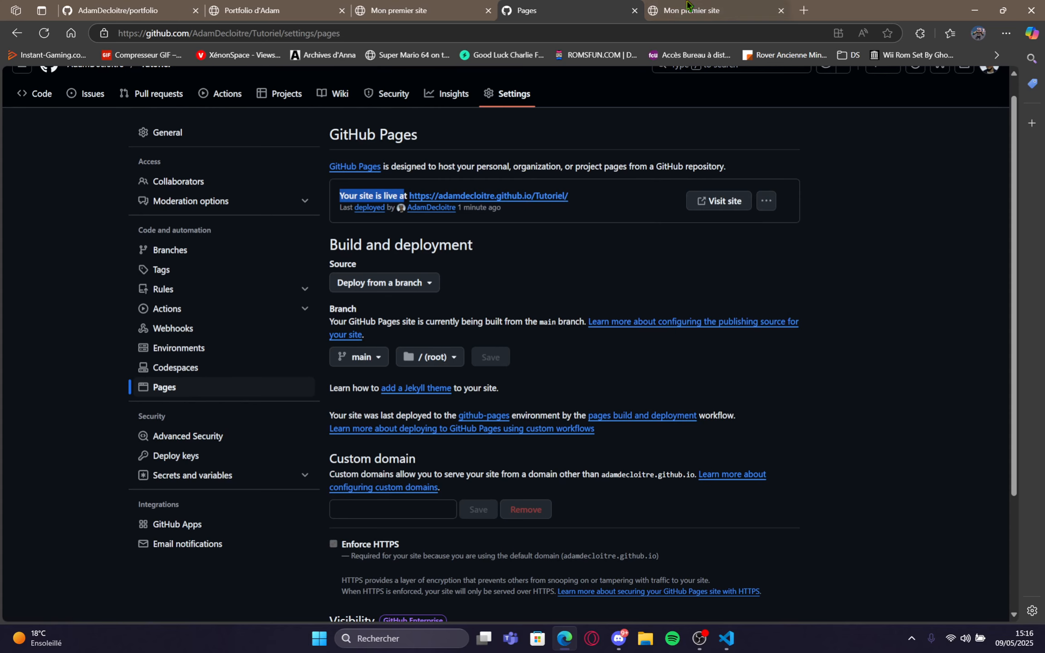
pyautogui.hotkey('ctrl', 'Tab')
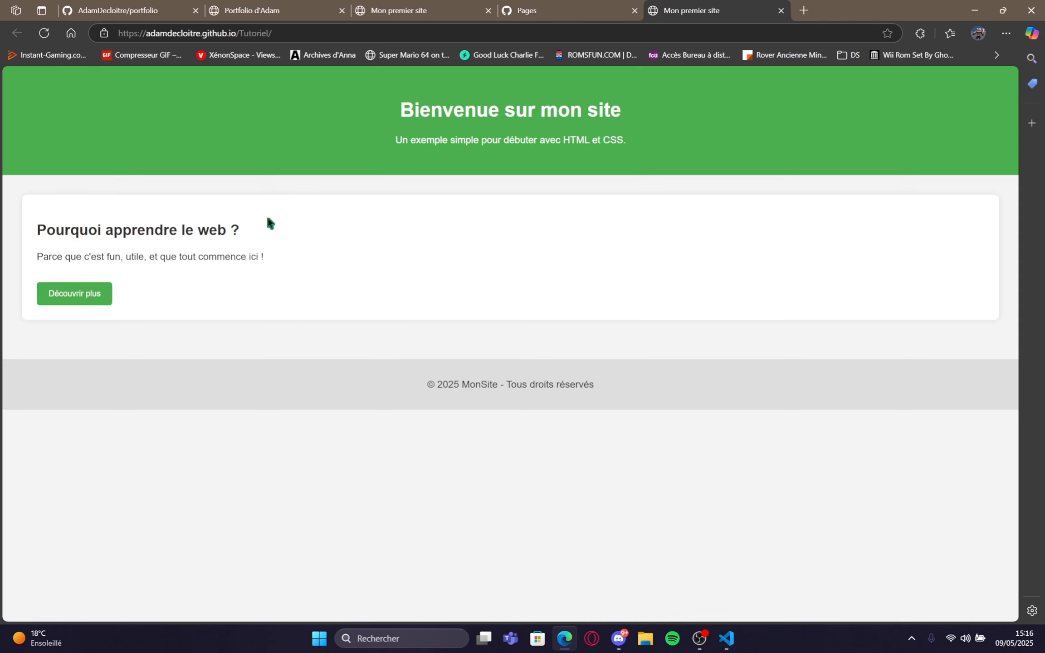
# - Compare the published Tutoriel site with the already hosted portfolio site, and return to the Tutoriel site
pyautogui.click(575, 6)
pyautogui.click(676, 8)
pyautogui.click(257, 6)
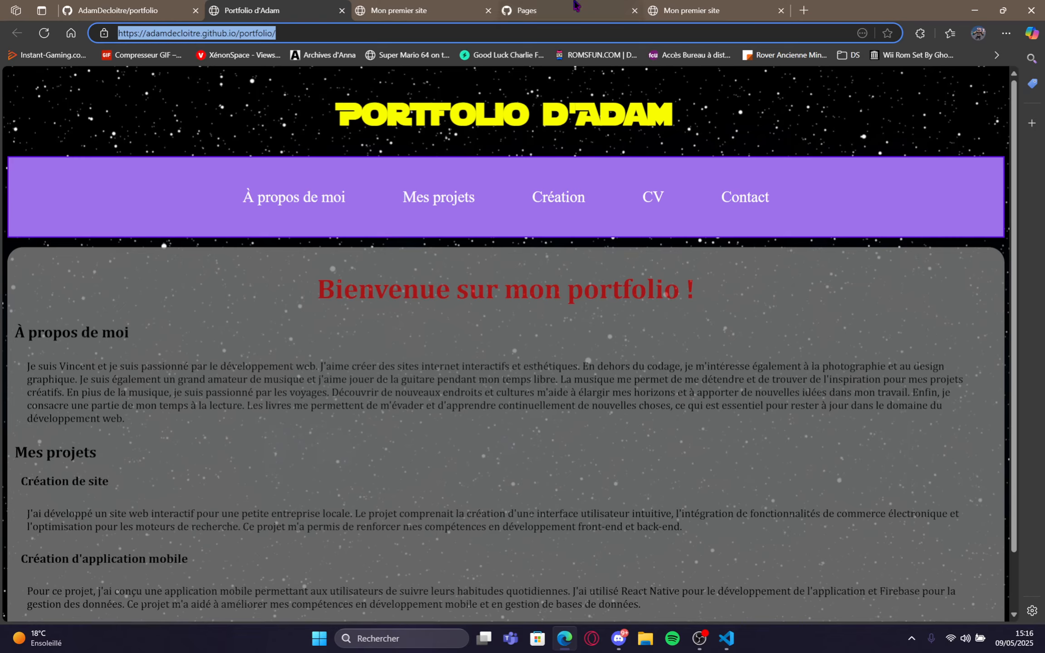
pyautogui.click(667, 4)
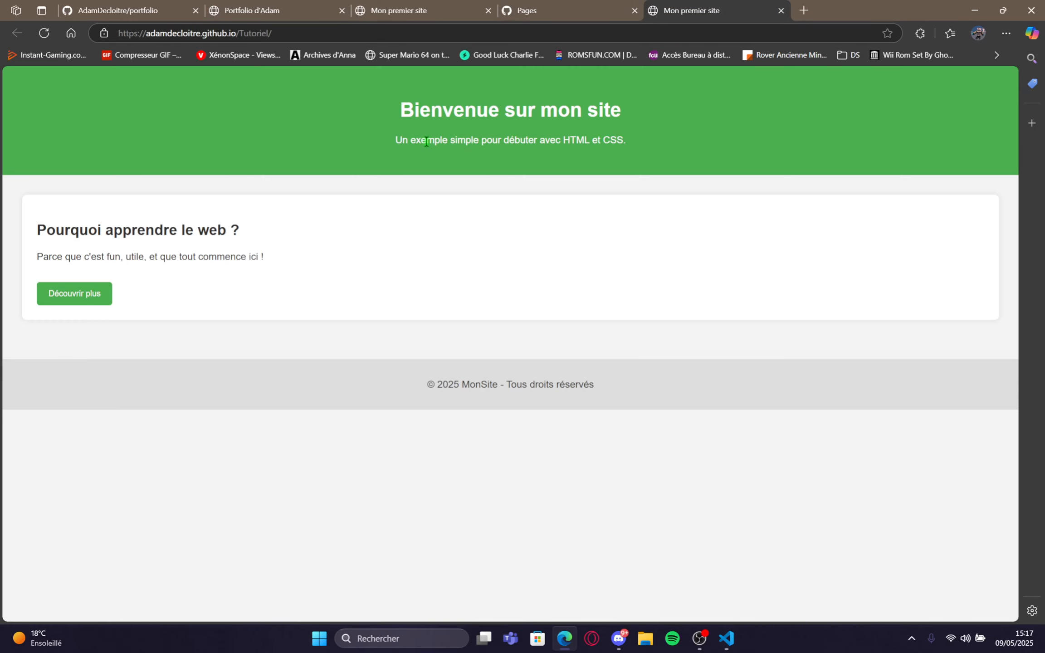